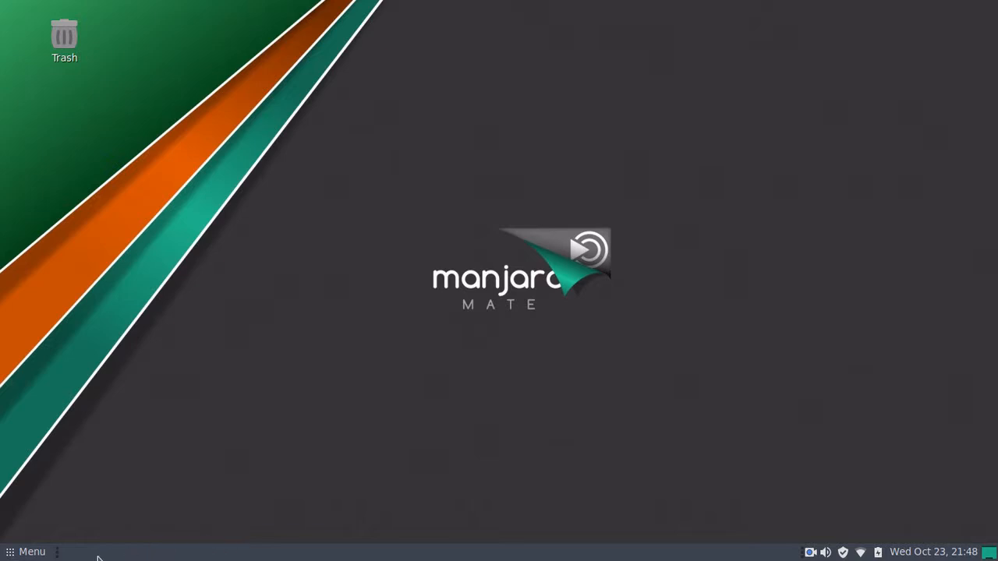
Look through the applications listed in the Preferences category.
left_click(37, 553)
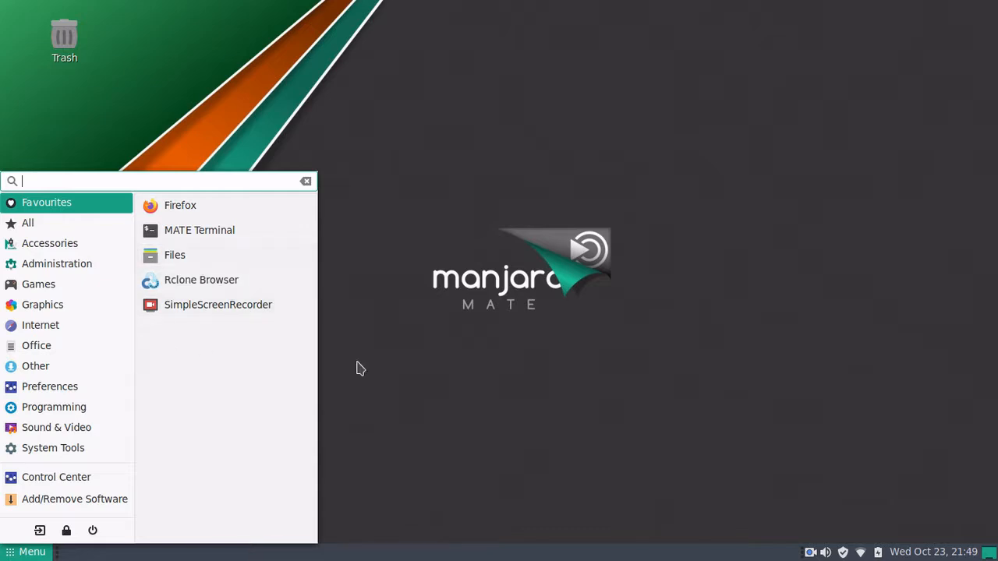
left_click(495, 360)
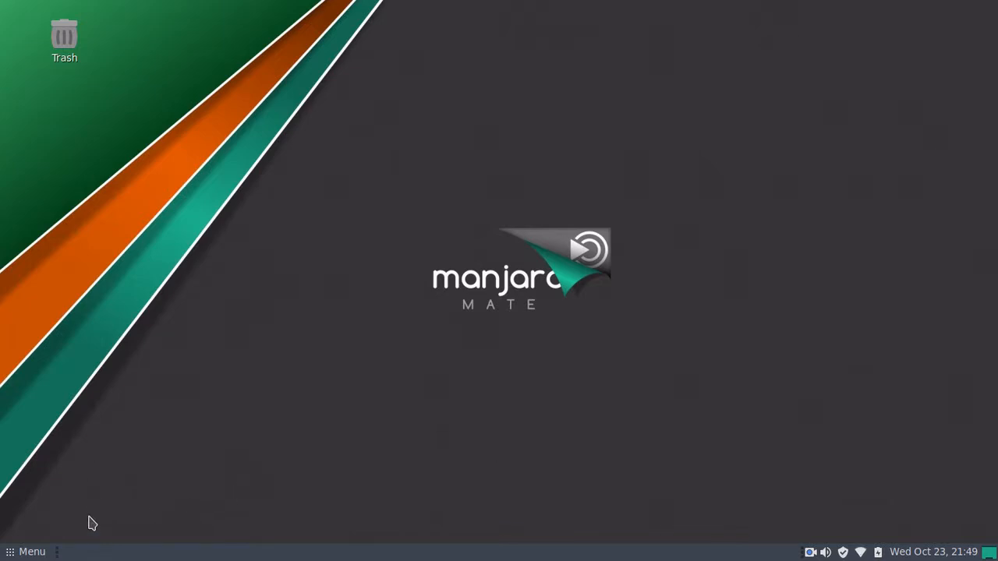
left_click(30, 552)
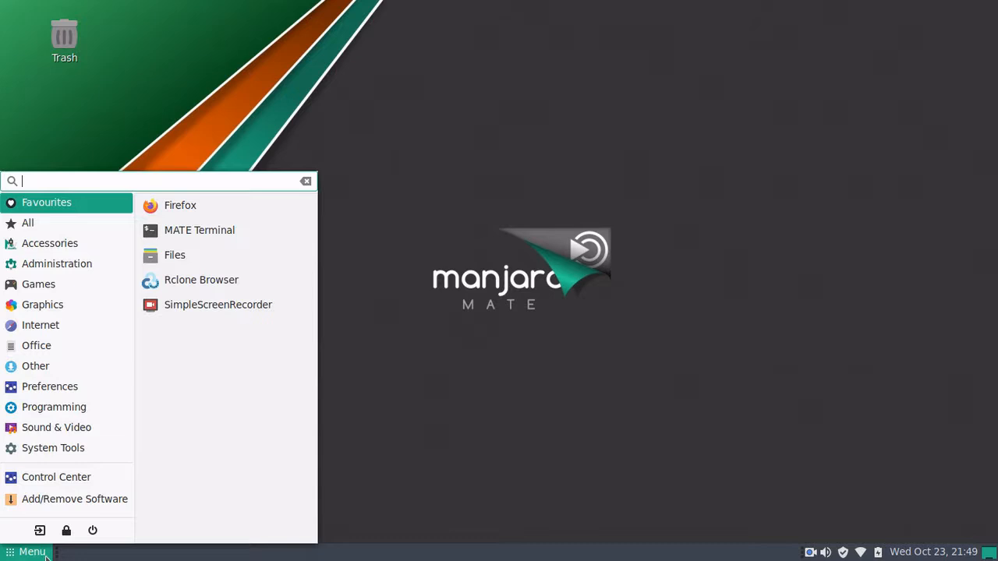
left_click(94, 386)
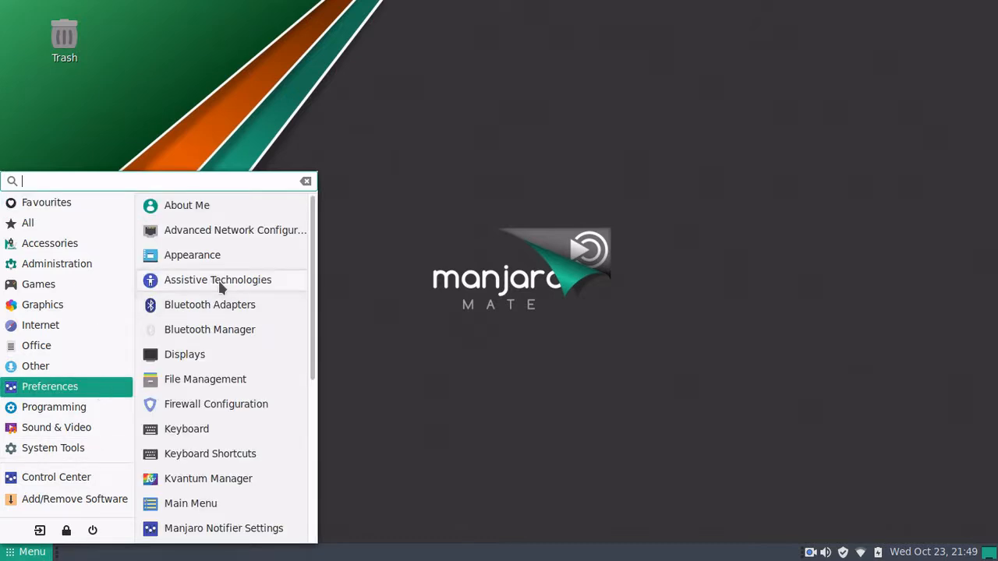
scroll(215, 298, "down", 3)
scroll(216, 297, "down", 4)
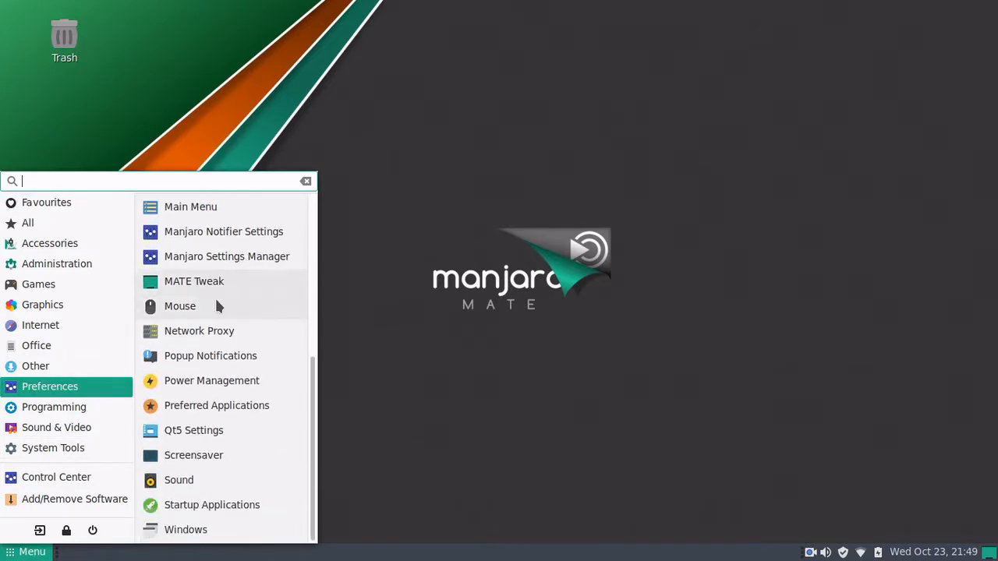
scroll(215, 298, "up", 4)
scroll(215, 308, "up", 3)
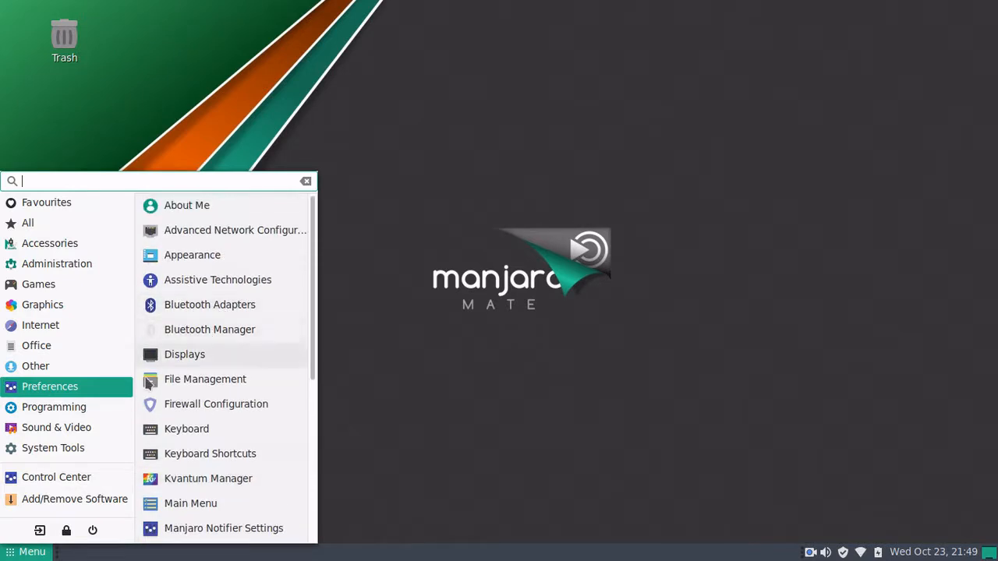
Open the Control Center and look over its groups of settings from Administration to Personal.
left_click(56, 477)
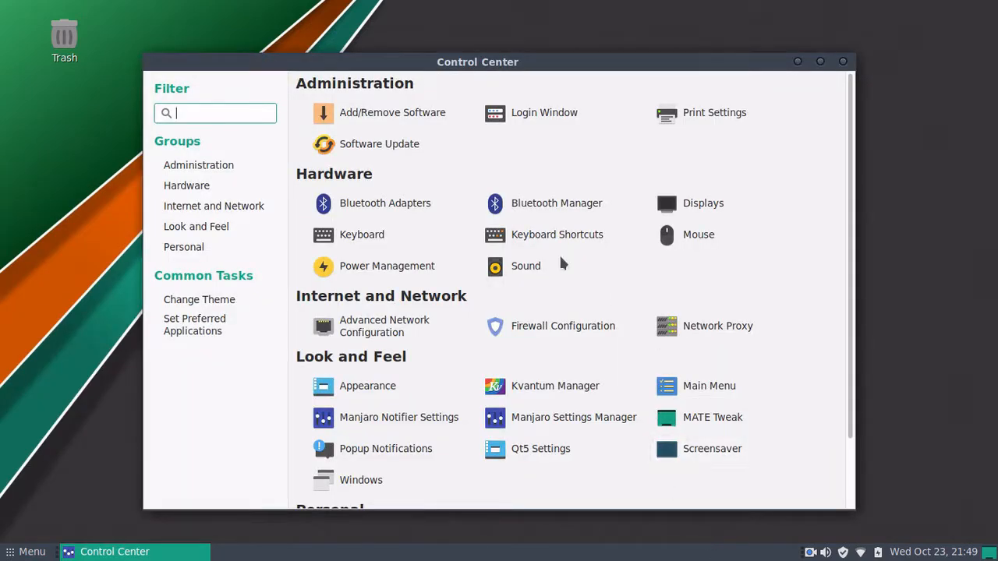
scroll(418, 436, "down", 2)
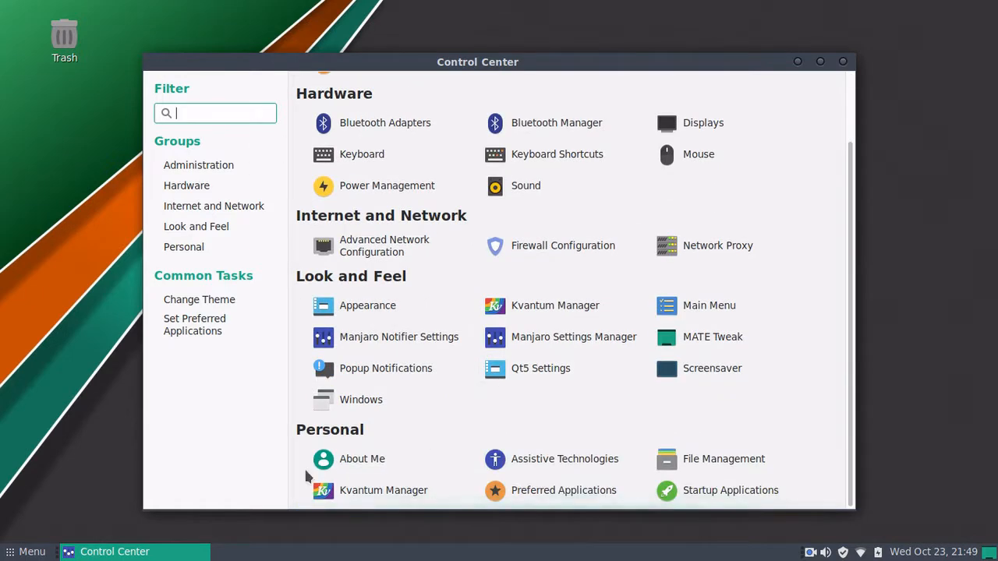
scroll(418, 454, "up", 2)
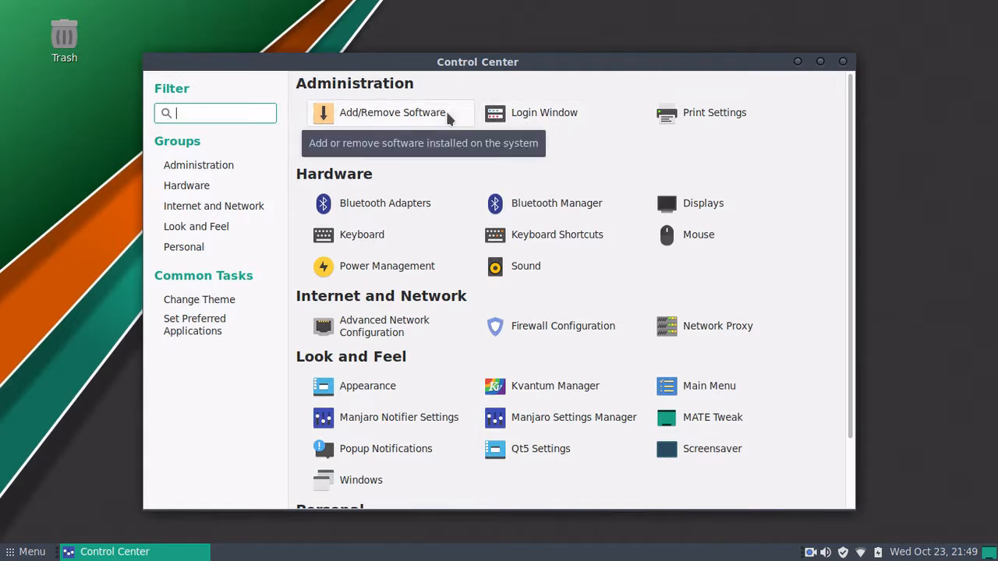
Open the Login Window settings and authenticate with the account password.
left_click(560, 116)
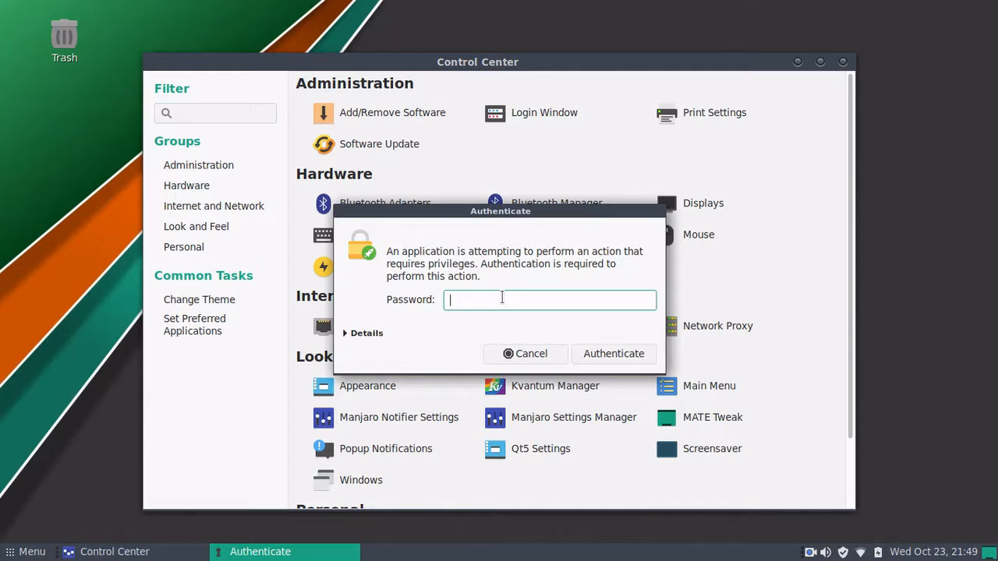
type("••••••••")
key("BackSpace")
key("BackSpace")
key("BackSpace")
key("BackSpace")
key("BackSpace")
key("BackSpace")
key("BackSpace")
key("BackSpace")
type("•••••••••••••")
key("Return")
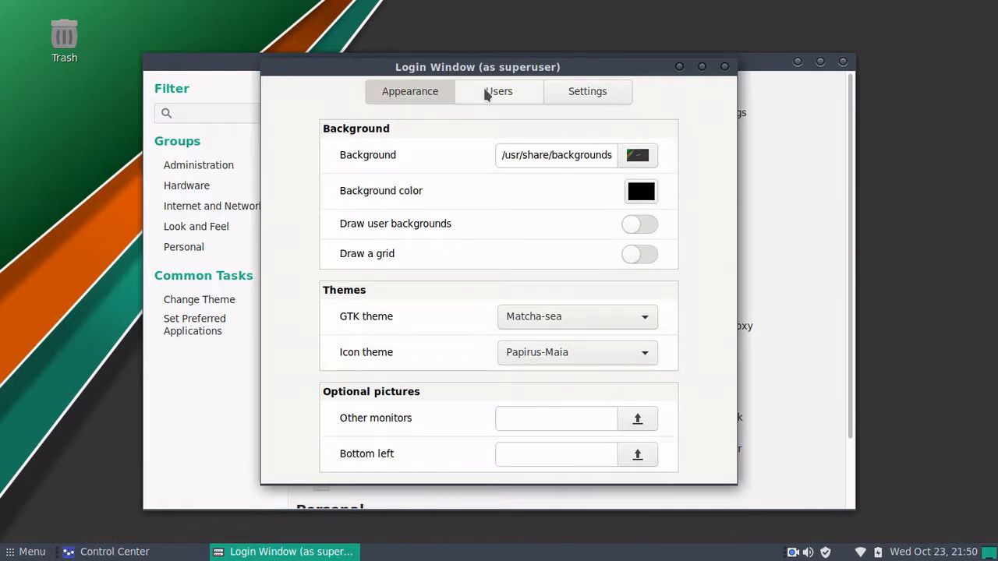
Review the login window's appearance, user list, automatic login and panel indicator options.
left_click(488, 94)
left_click(595, 97)
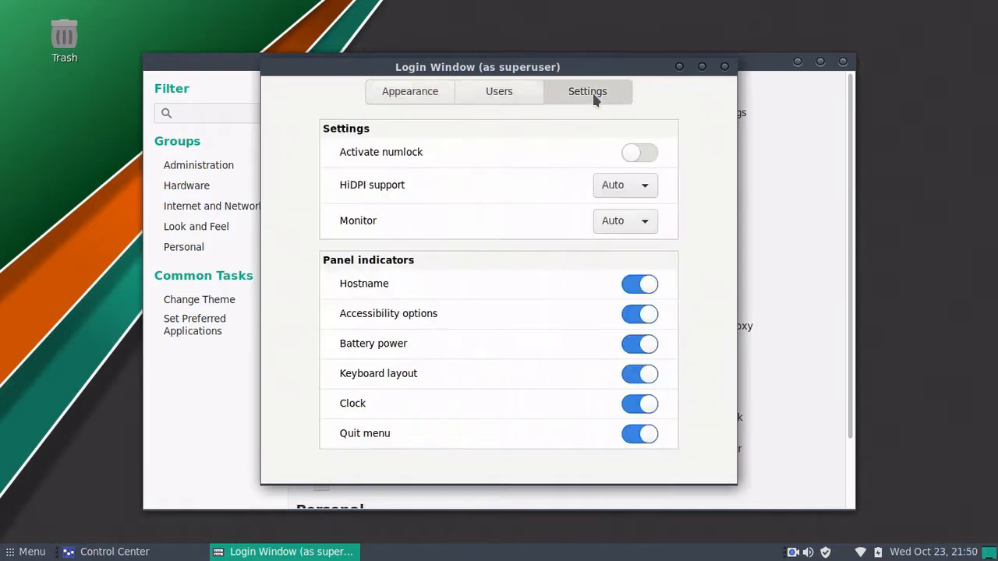
left_click(403, 100)
left_click(479, 98)
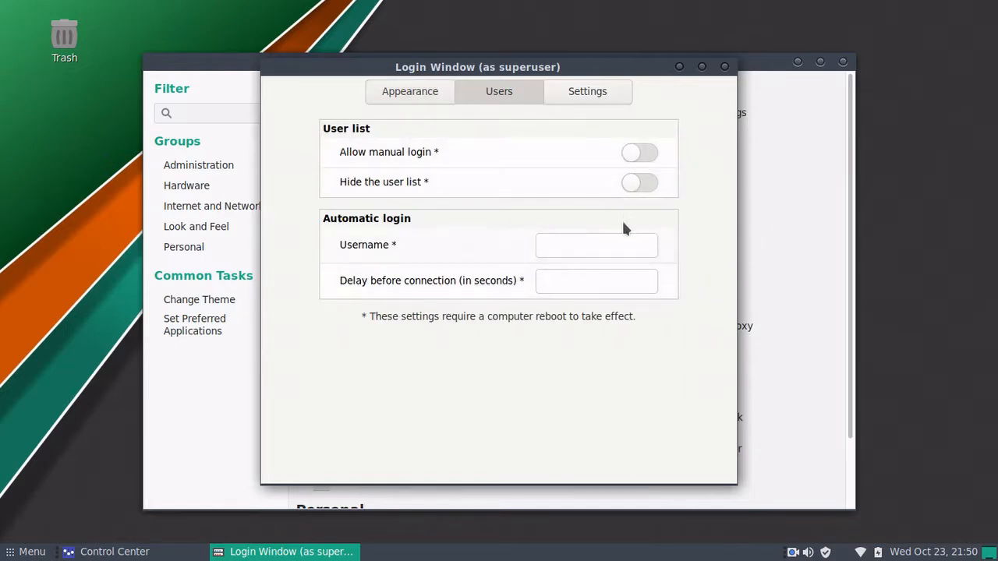
left_click(623, 94)
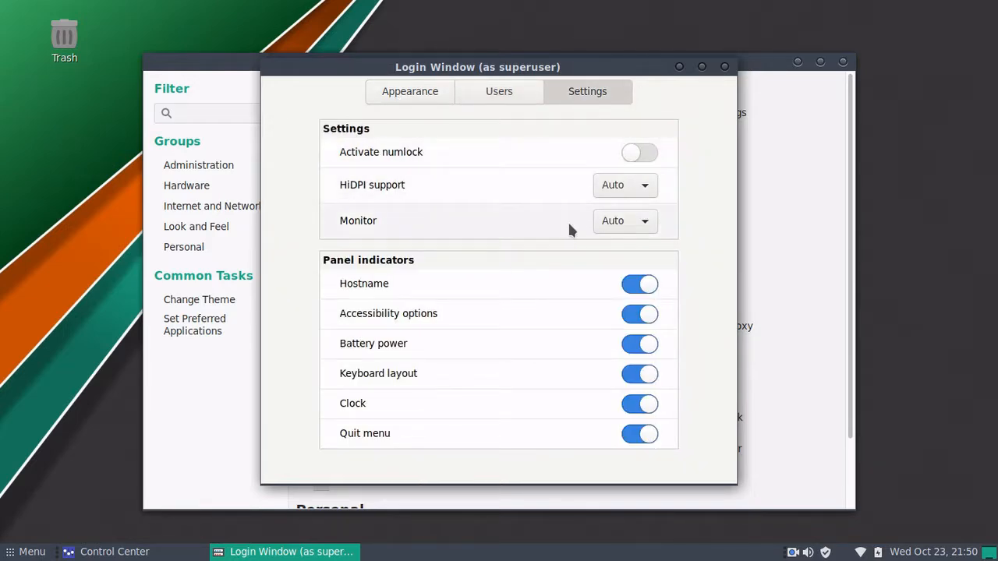
left_click(428, 100)
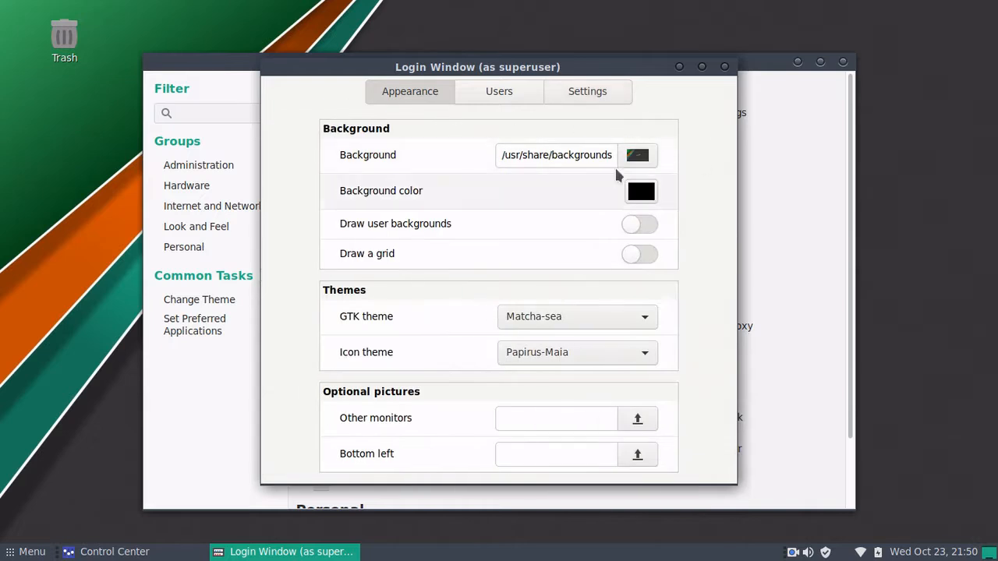
Enable numlock activation for the login window and close its settings.
left_click(590, 95)
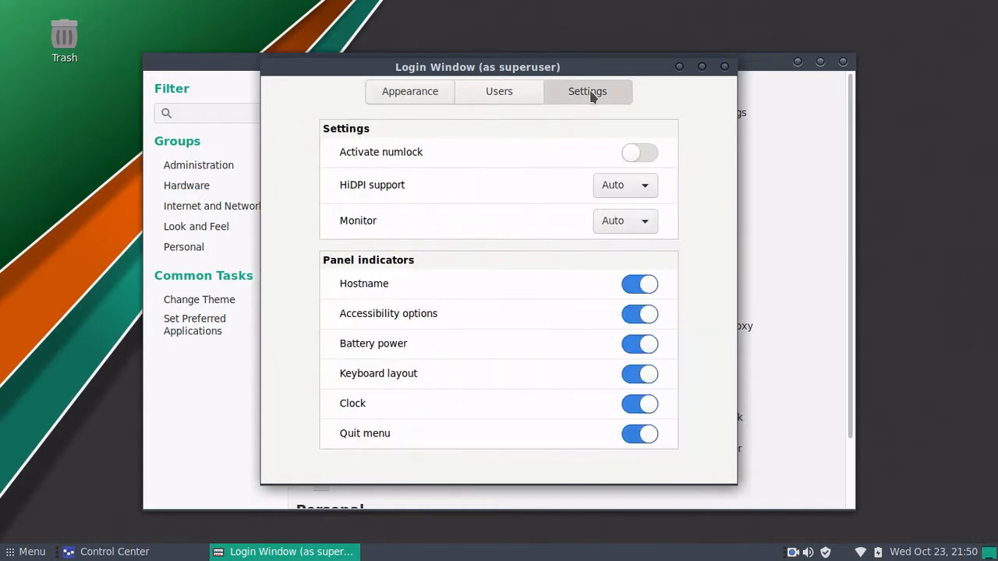
left_click(640, 153)
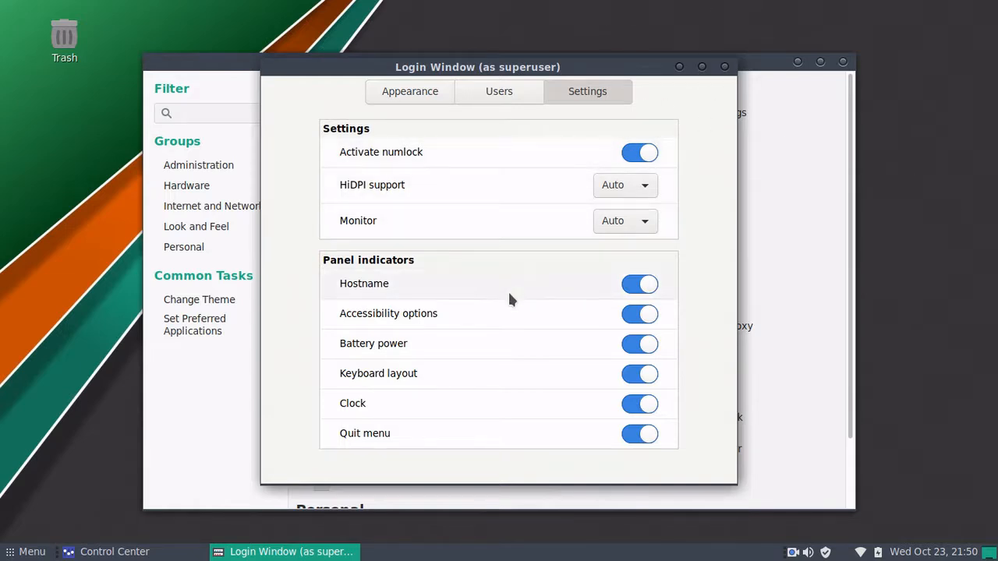
left_click(725, 67)
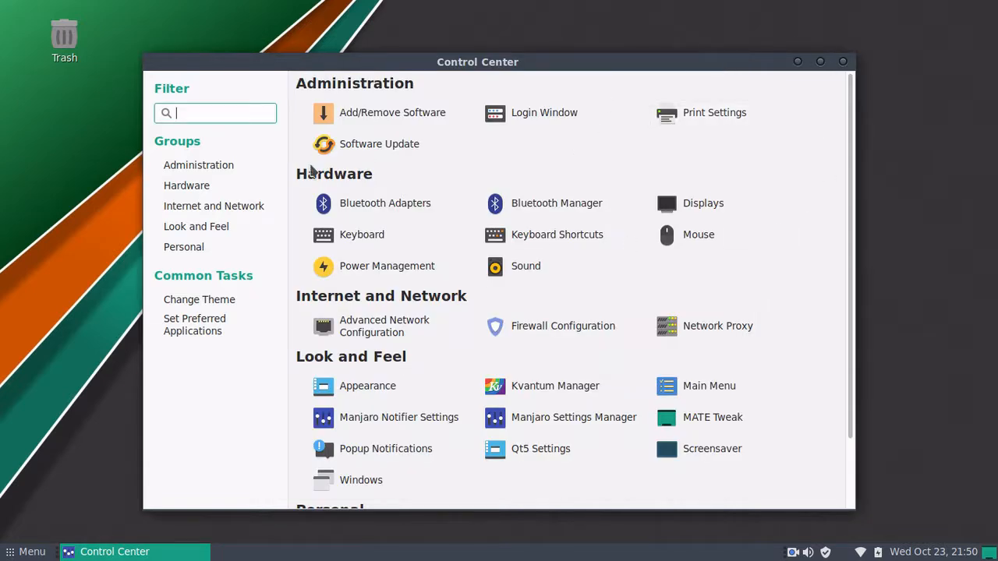
Open the preferences of the Software Update tool, authenticating with the account password.
left_click(350, 146)
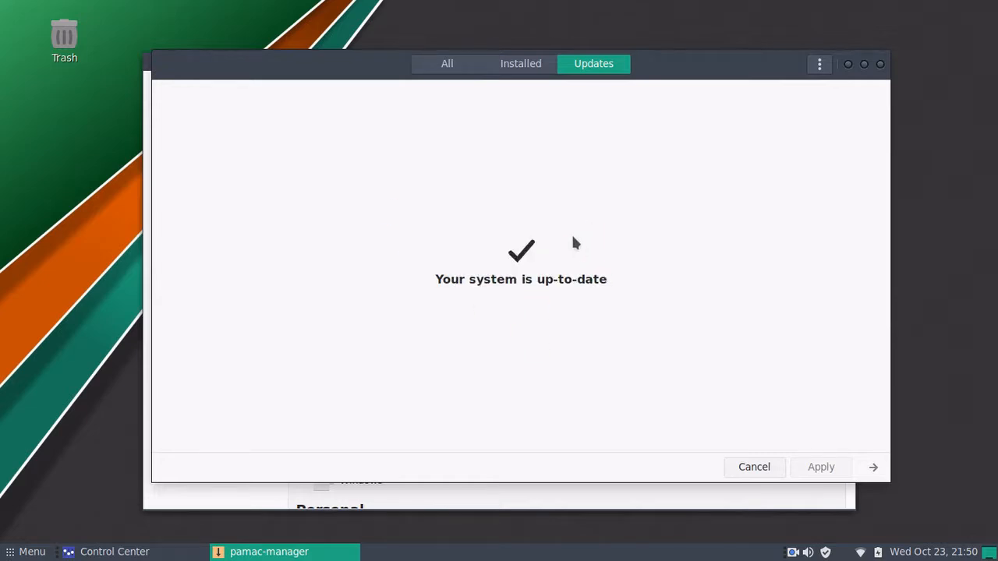
left_click(819, 64)
left_click(791, 177)
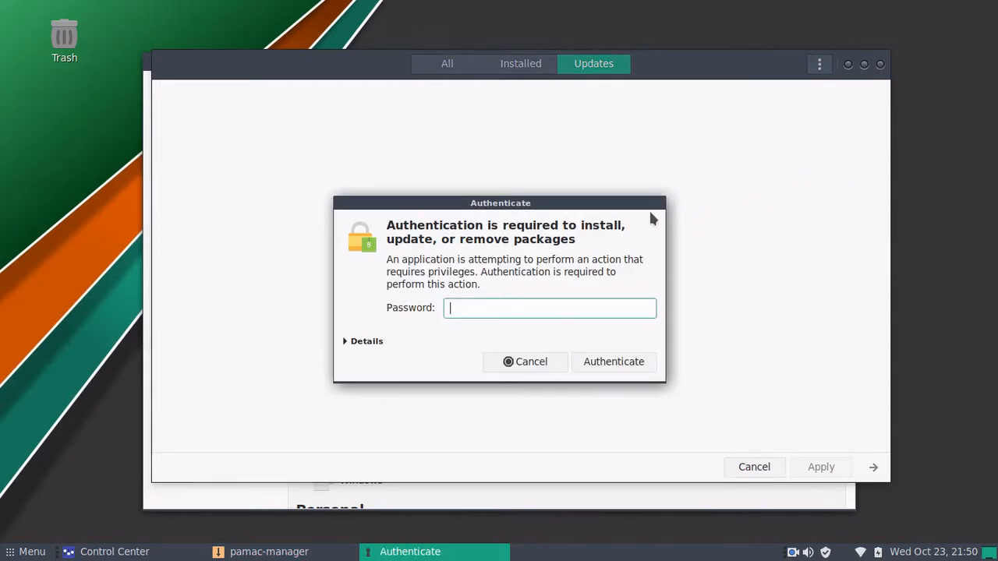
type("•••••••••••••")
key("Return")
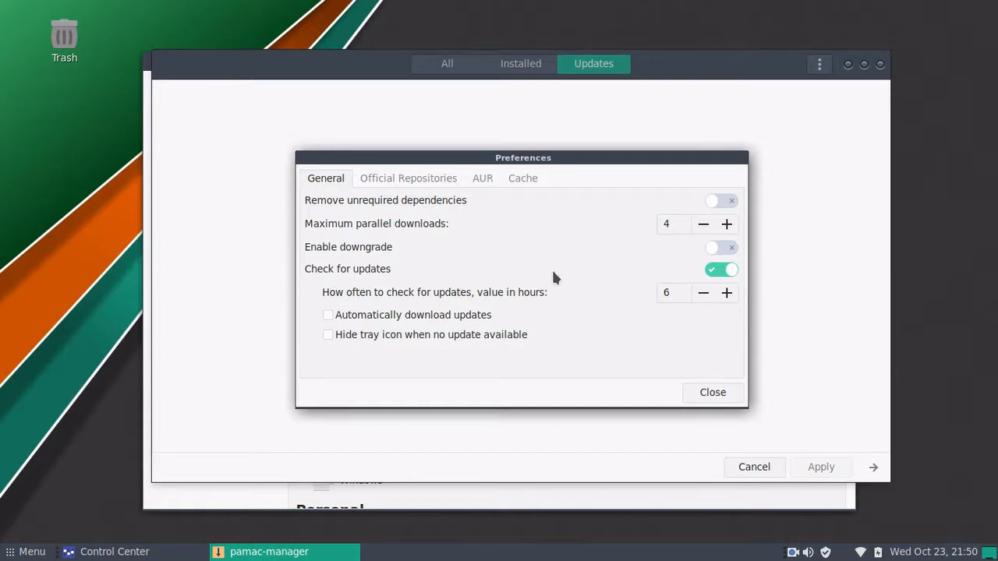
Turn off the automatic check for updates and close the software manager.
left_click(721, 270)
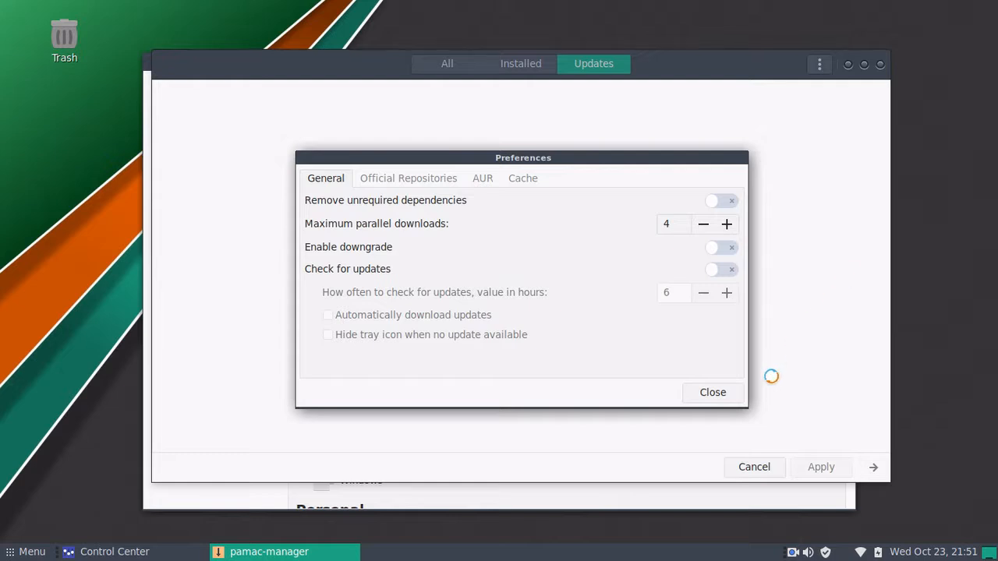
left_click(719, 400)
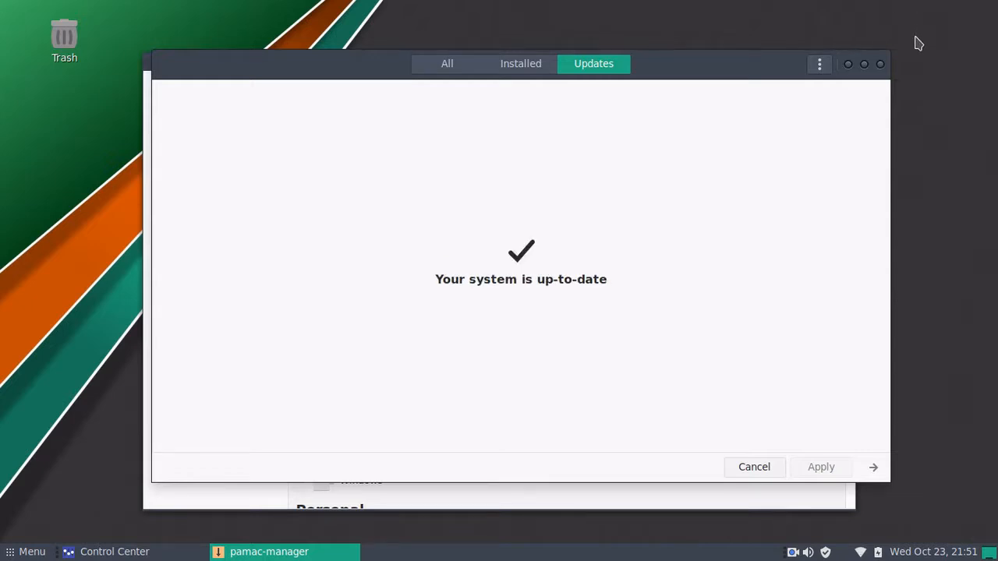
left_click(880, 65)
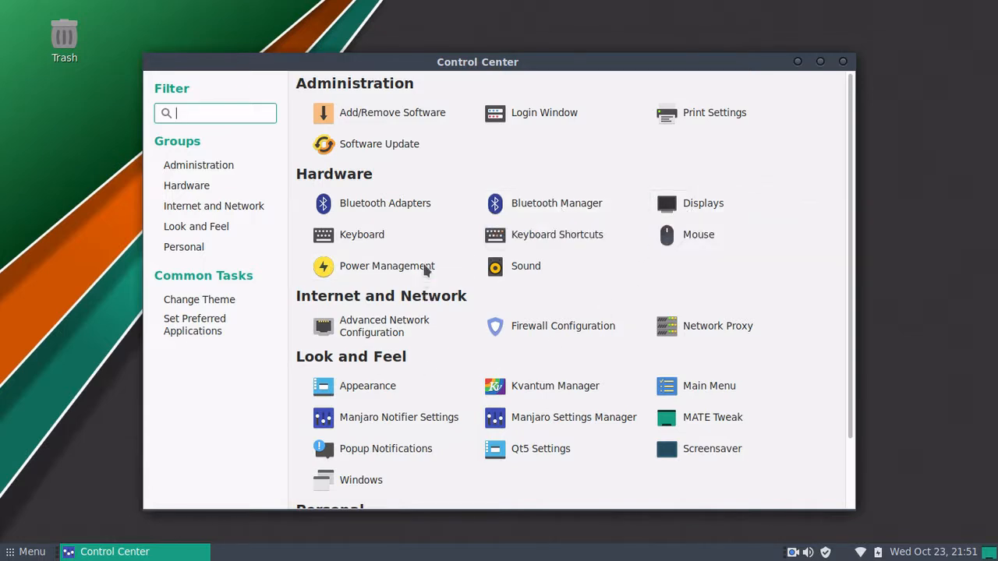
Open Keyboard Shortcuts and examine the Desktop actions, including the screenshot, terminal and lock screen shortcuts.
left_click(582, 236)
scroll(434, 315, "down", 1)
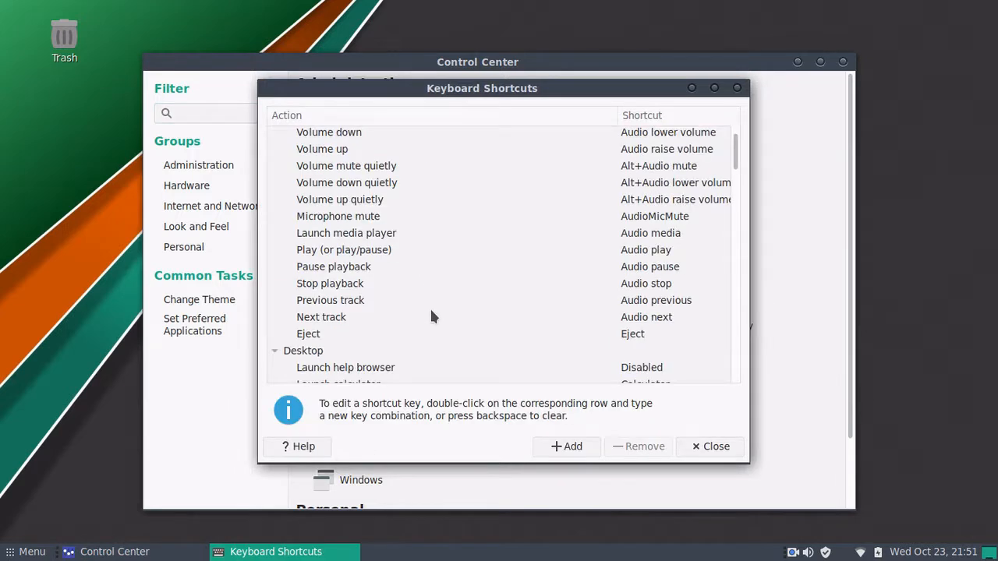
scroll(431, 311, "down", 5)
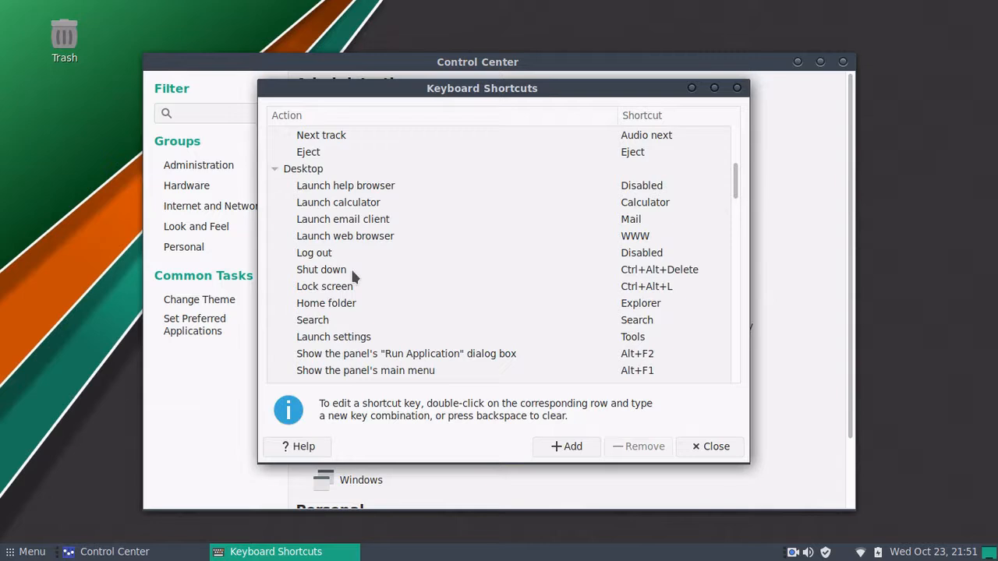
scroll(351, 274, "down", 4)
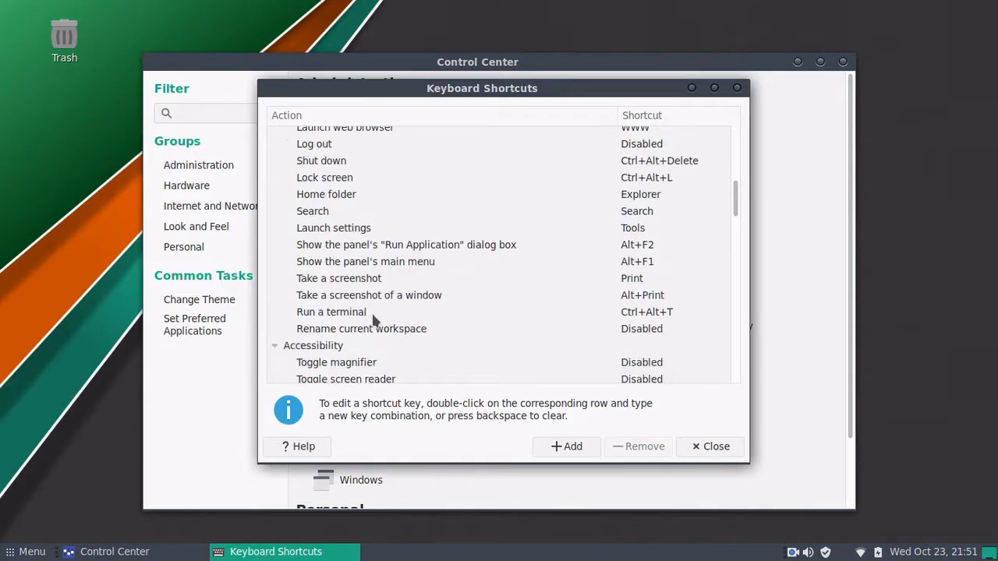
left_click(365, 280)
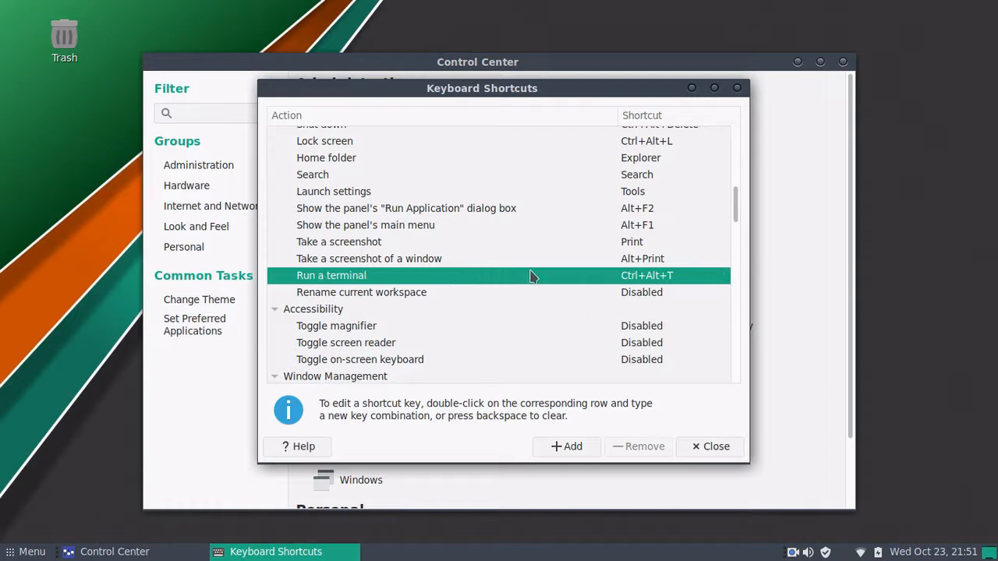
left_click(359, 244)
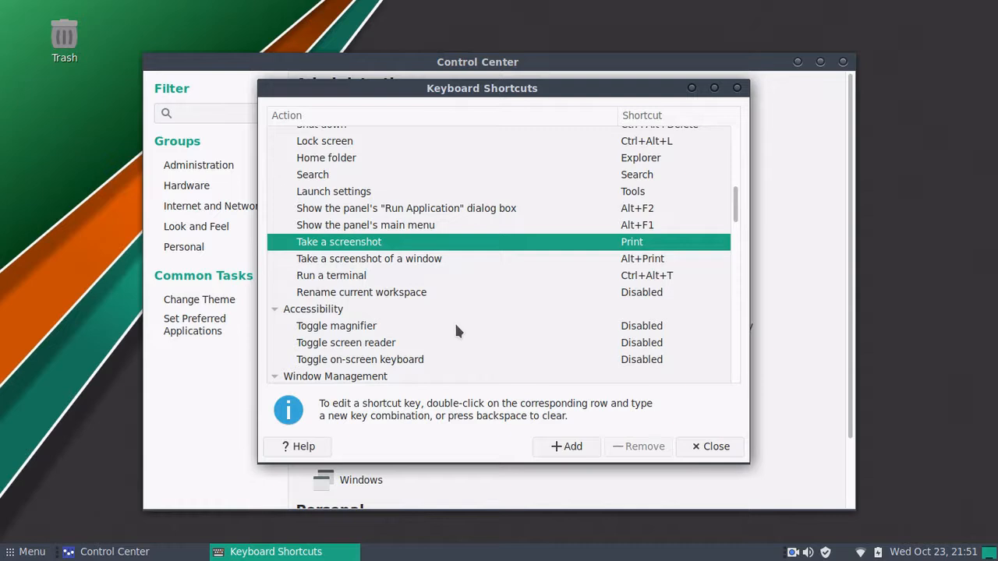
scroll(458, 240, "up", 2)
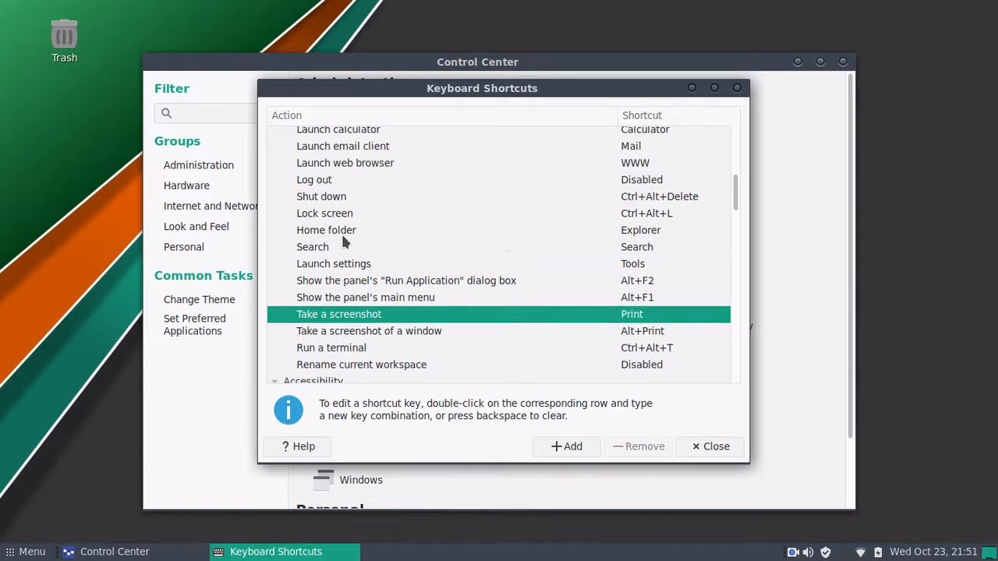
scroll(343, 242, "up", 2)
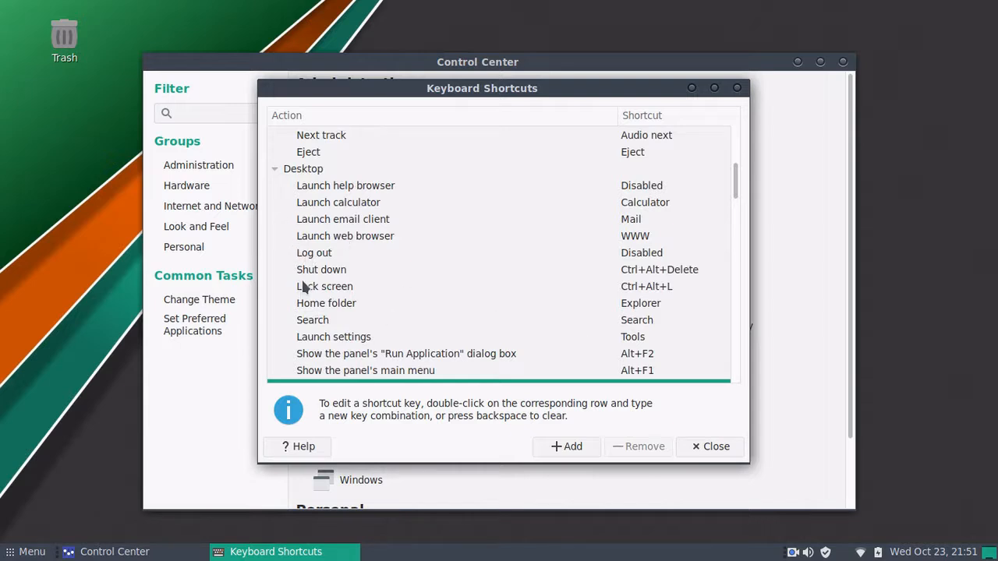
Assign Super+F as the shortcut for launching the web browser.
left_click(383, 240)
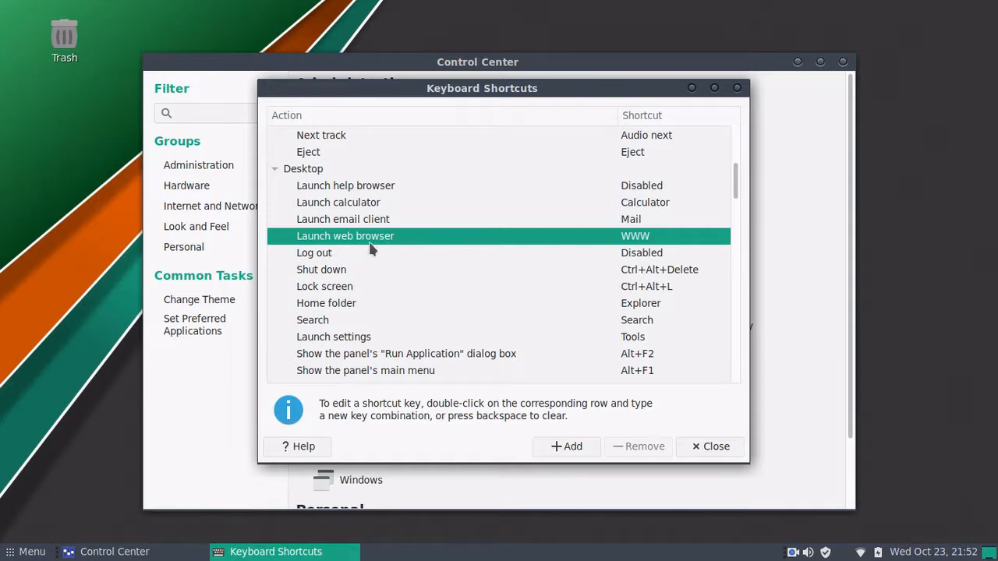
double_click(408, 239)
key("super+f")
Add a custom keyboard shortcut named Thunderbird, checking the installed Internet applications for the program to use.
scroll(586, 246, "up", 3)
scroll(583, 244, "up", 3)
scroll(624, 304, "down", 1)
scroll(632, 289, "up", 1)
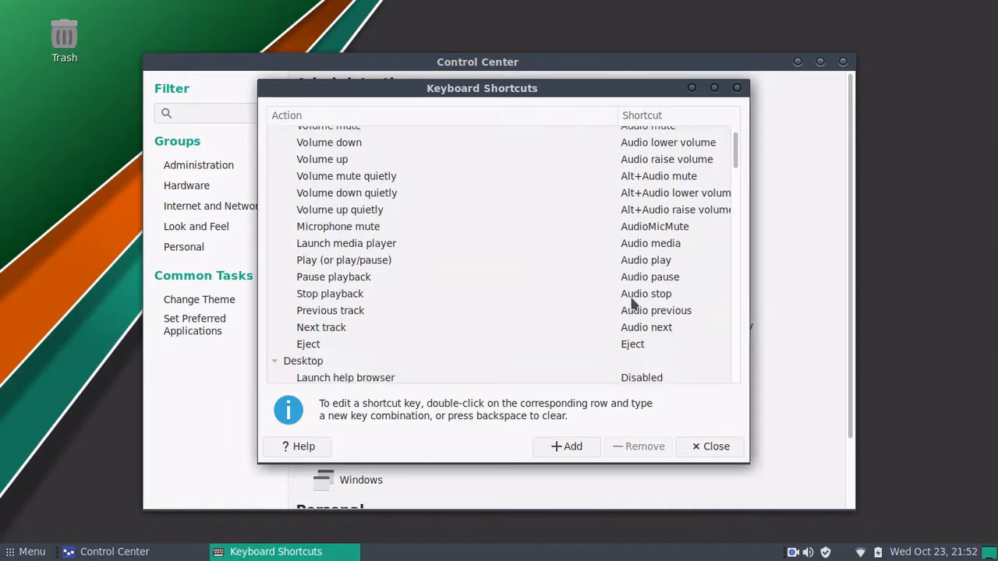
scroll(615, 312, "down", 10)
left_click(563, 446)
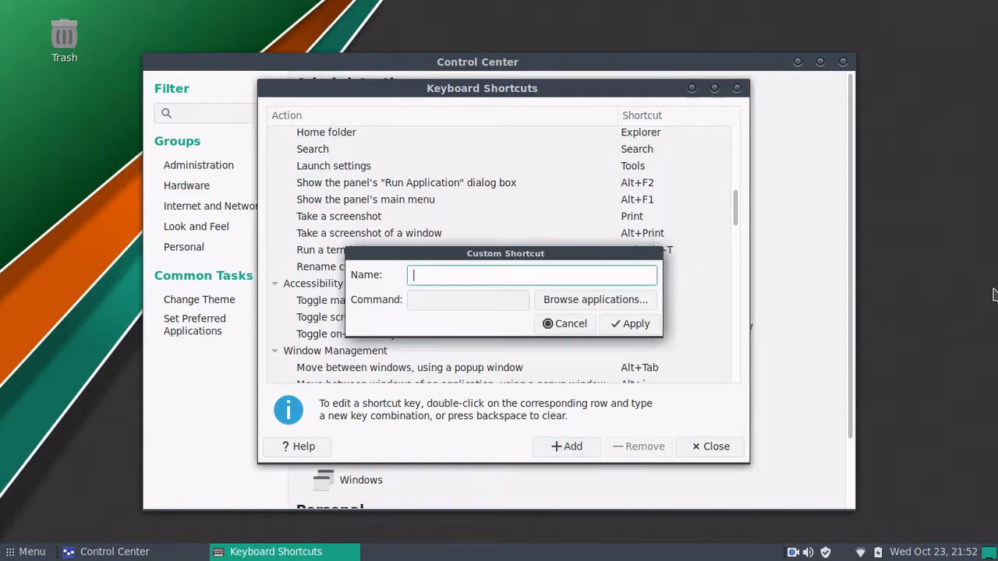
left_click(23, 551)
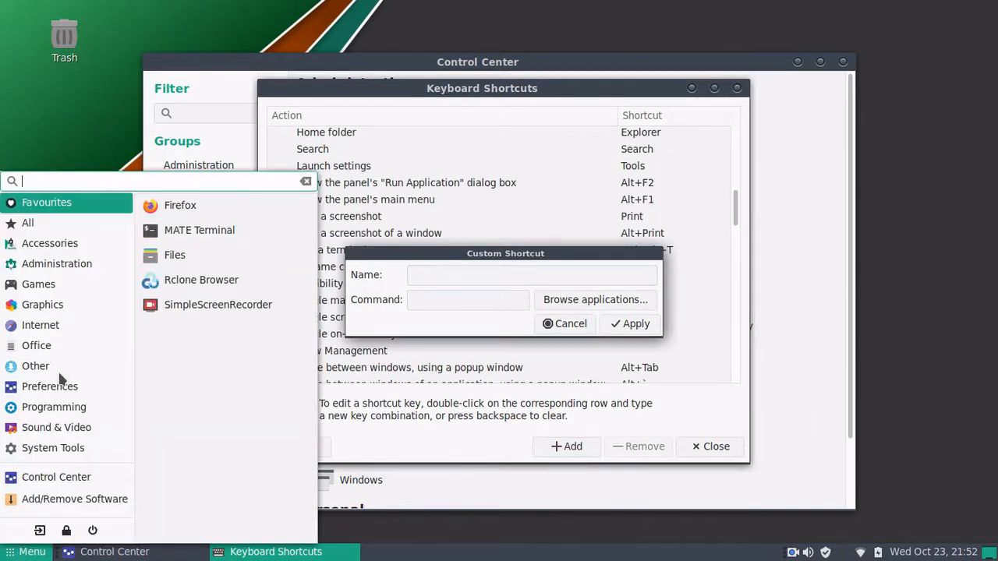
left_click(43, 326)
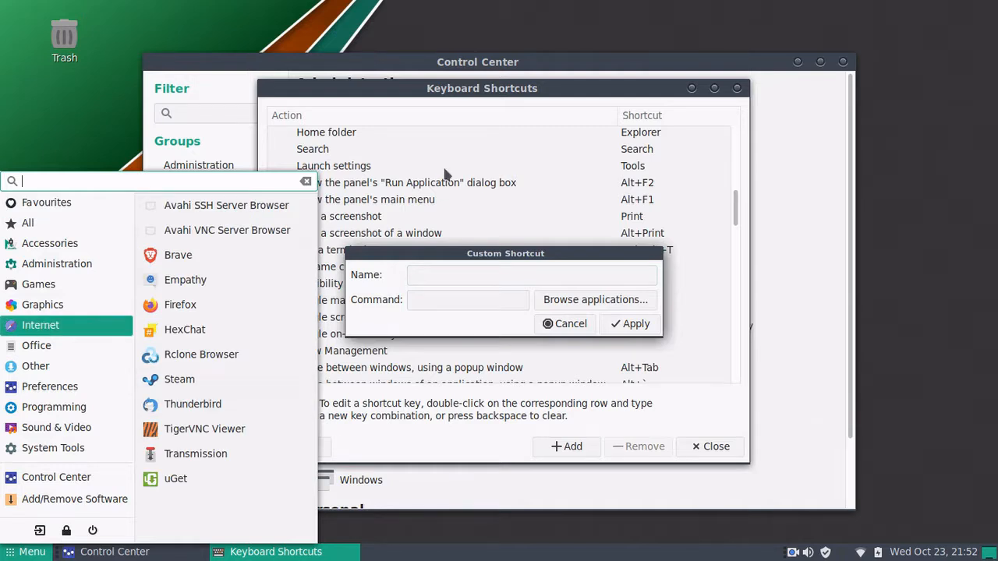
left_click(437, 273)
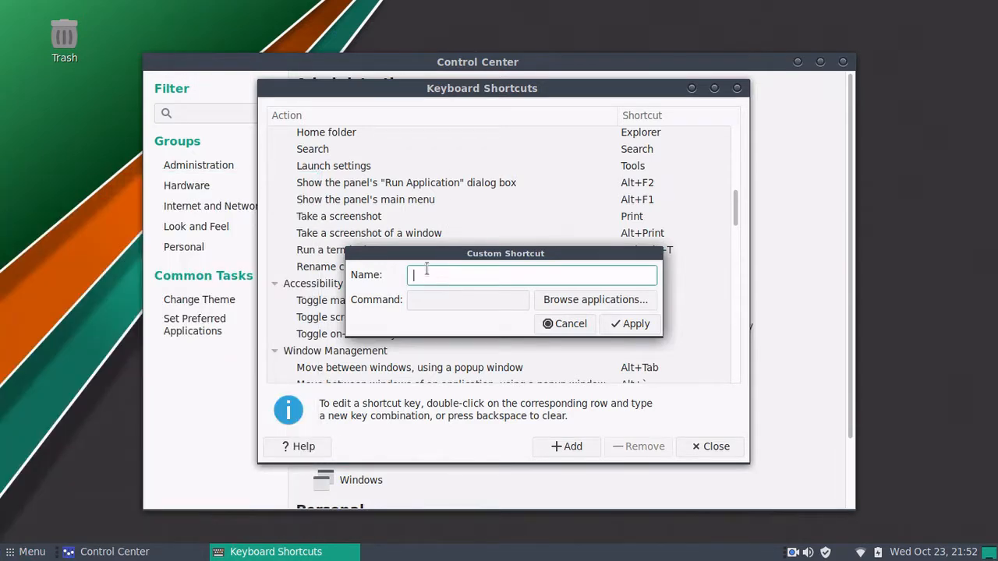
type("Thunderbird")
key("Tab")
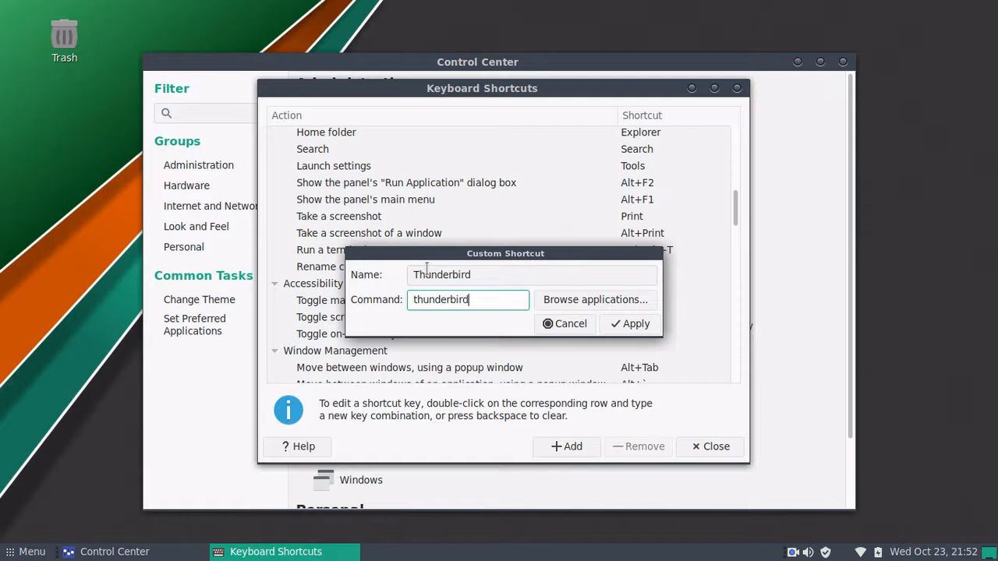
key("BackSpace")
key("BackSpace")
key("BackSpace")
key("BackSpace")
key("BackSpace")
key("BackSpace")
key("BackSpace")
key("BackSpace")
key("BackSpace")
key("BackSpace")
key("BackSpace")
Choose Thunderbird from the list of installed applications as the shortcut's command and apply the new custom shortcut.
left_click(595, 303)
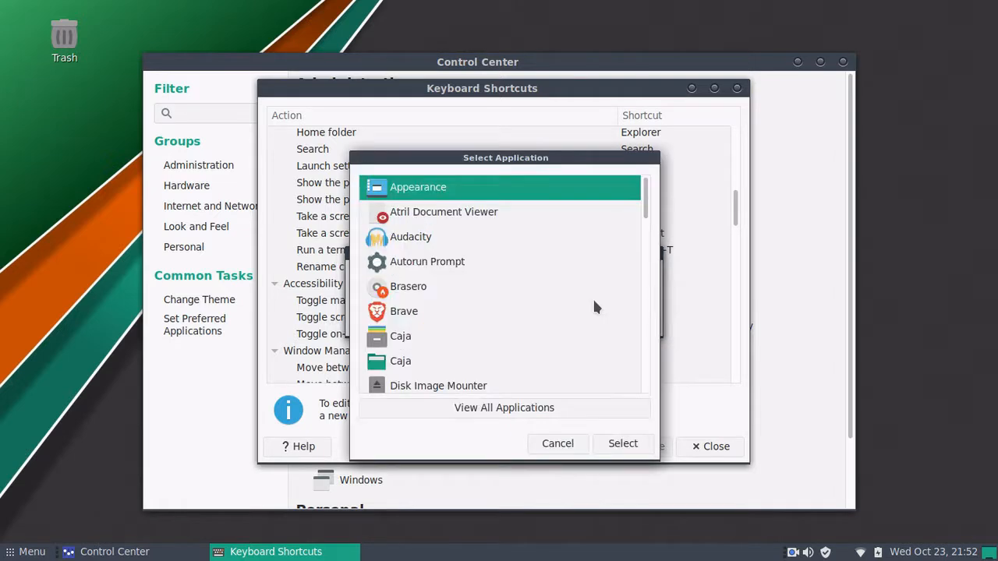
scroll(449, 306, "down", 3)
scroll(449, 304, "down", 4)
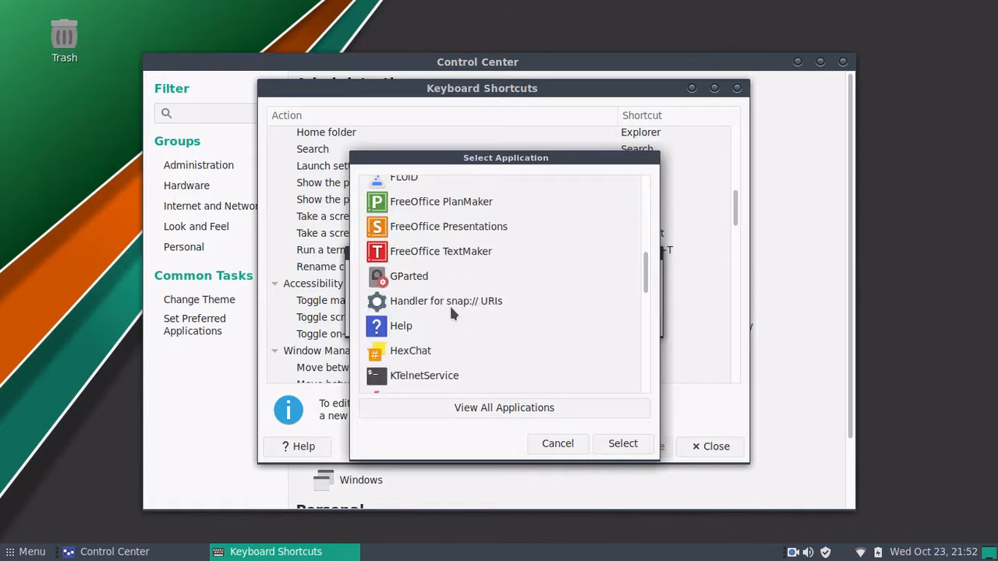
scroll(450, 312, "down", 5)
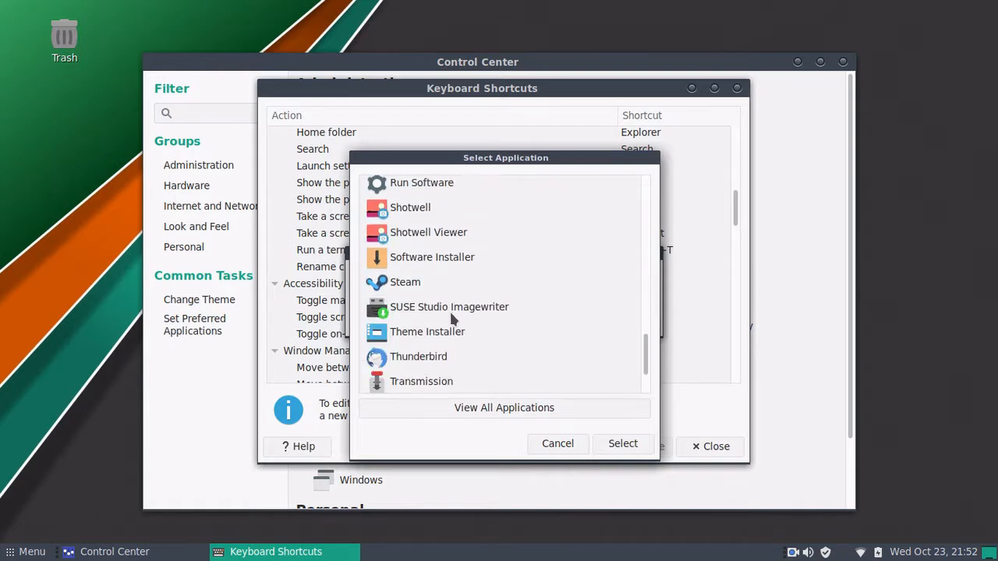
left_click(433, 356)
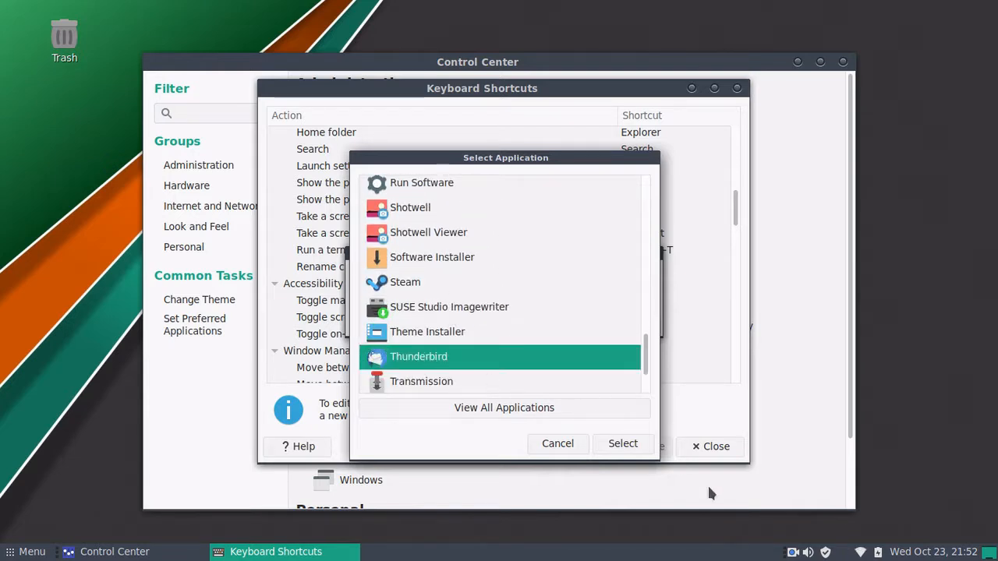
left_click(625, 445)
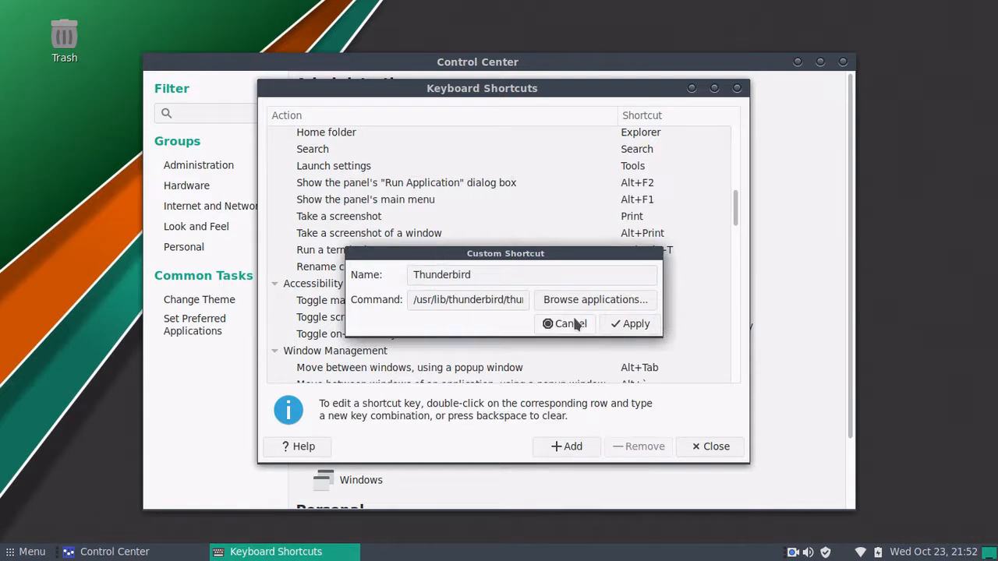
left_click(633, 323)
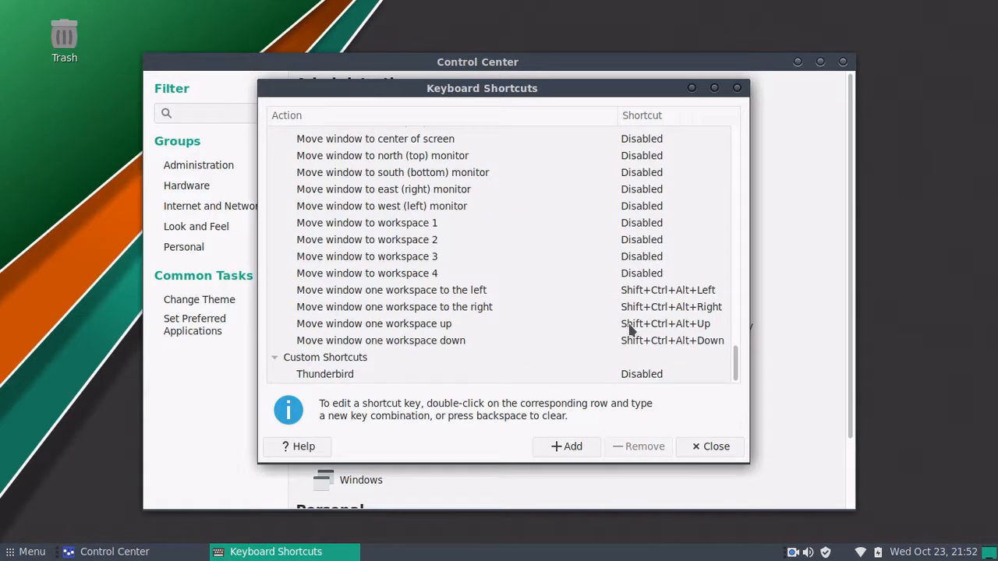
left_click(483, 380)
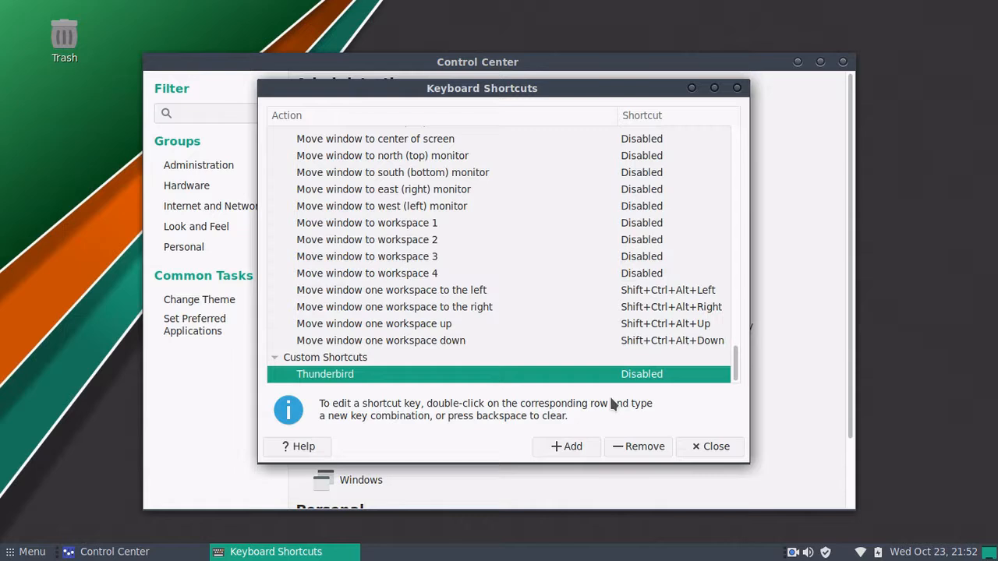
double_click(496, 375)
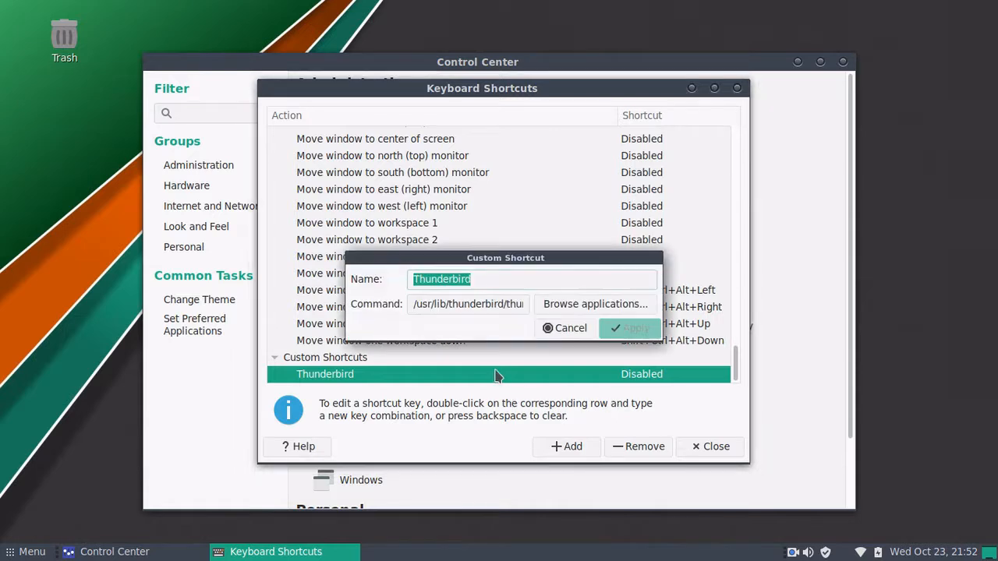
left_click(575, 331)
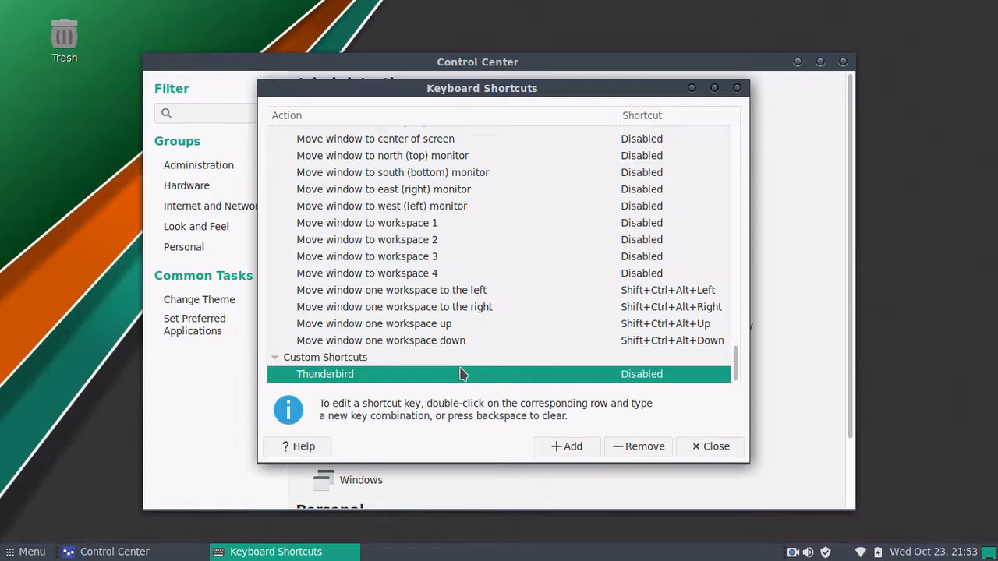
double_click(400, 375)
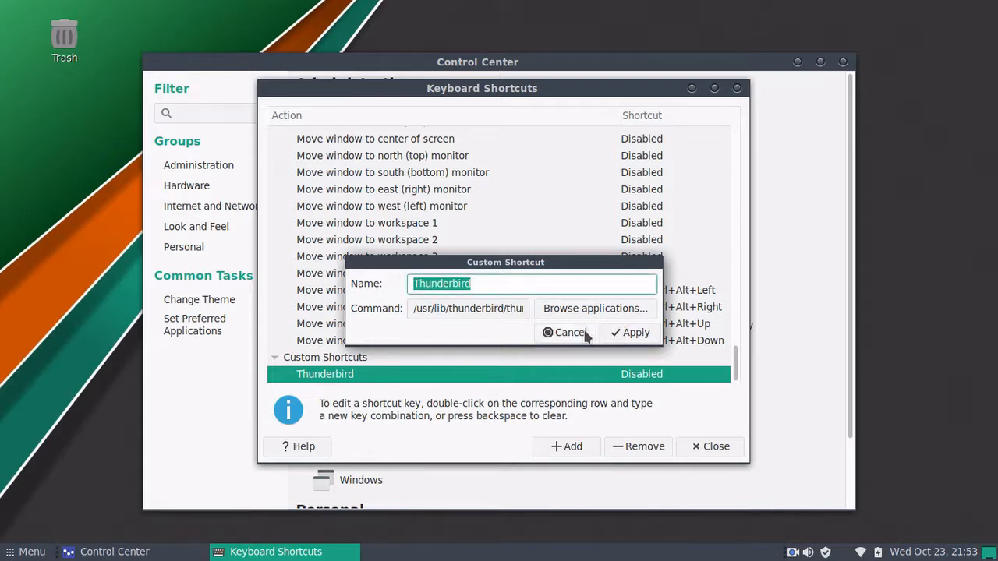
left_click(553, 334)
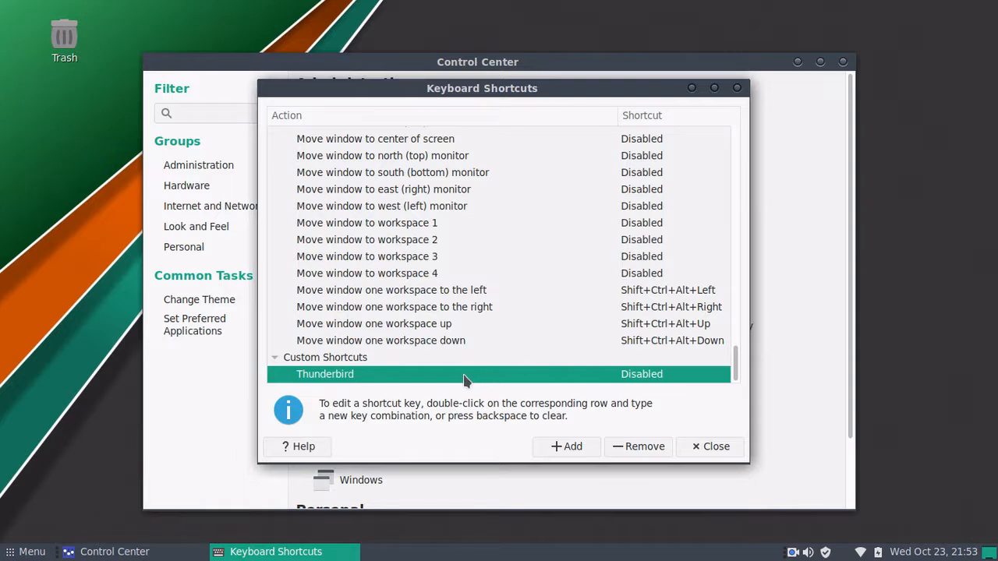
Assign Super+T to the custom Thunderbird shortcut and close Keyboard Shortcuts.
double_click(649, 376)
key("super+t")
left_click(712, 445)
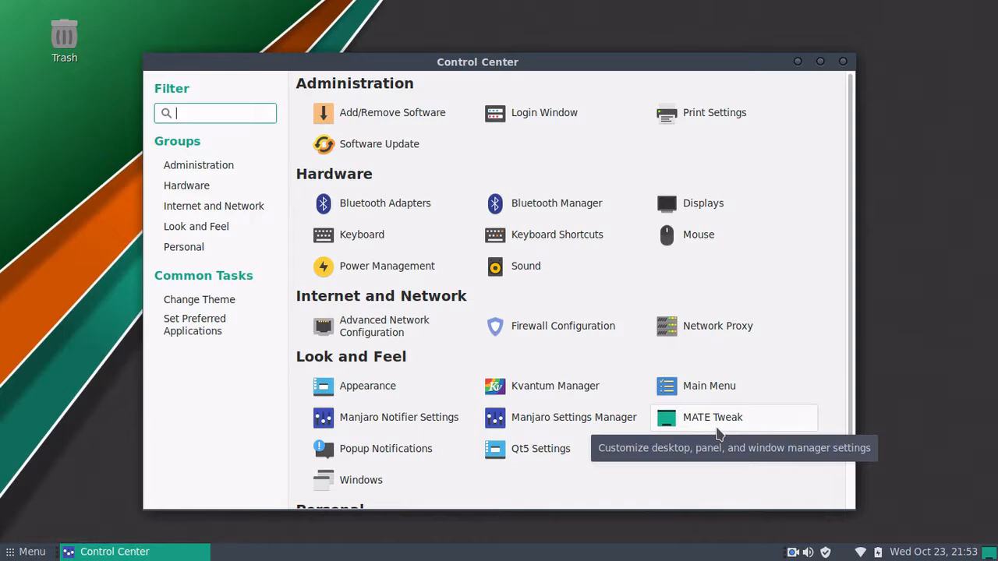
scroll(532, 467, "down", 2)
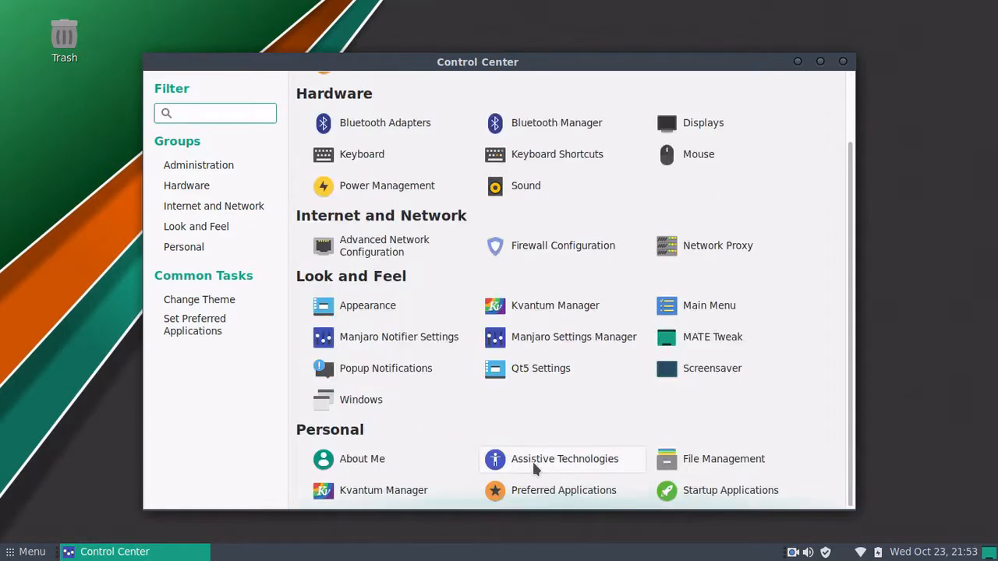
scroll(533, 466, "up", 2)
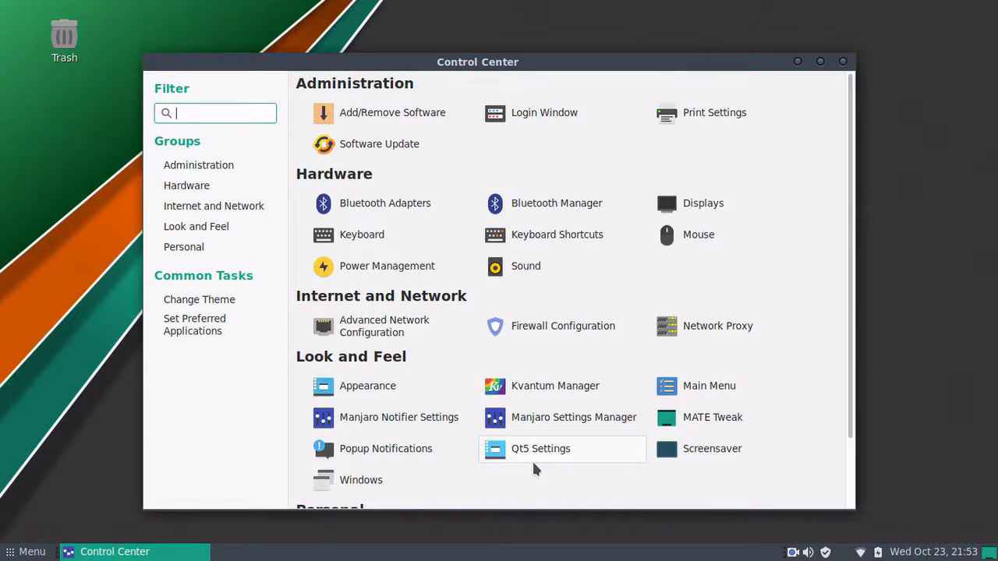
scroll(534, 468, "down", 2)
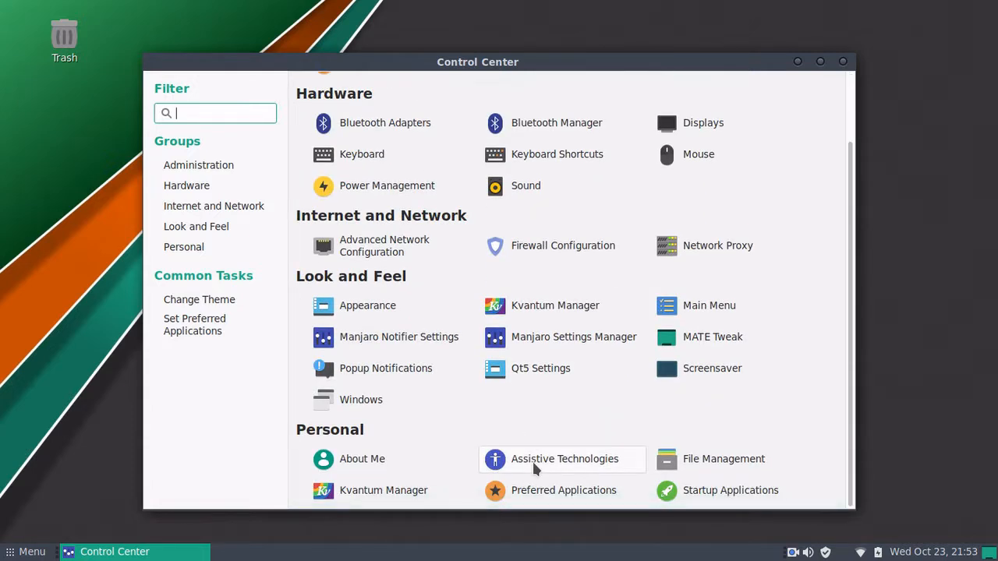
scroll(533, 466, "up", 2)
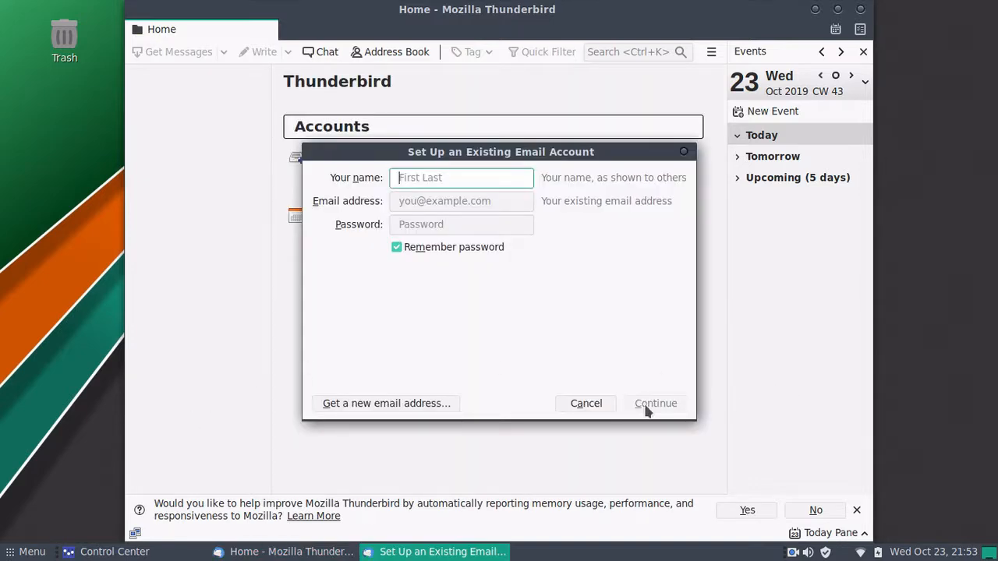
Cancel the email account setup and close Thunderbird.
left_click(571, 404)
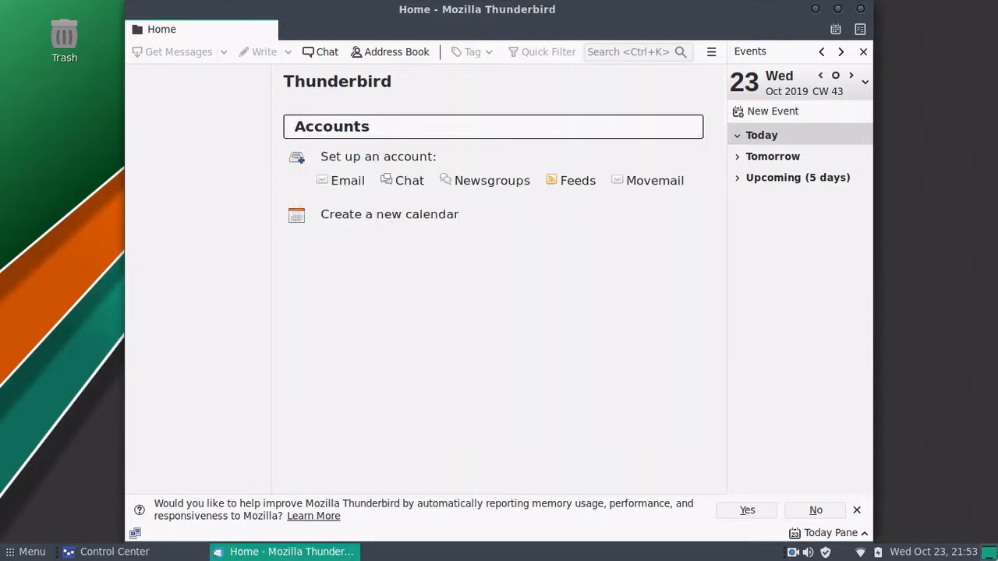
left_click(860, 8)
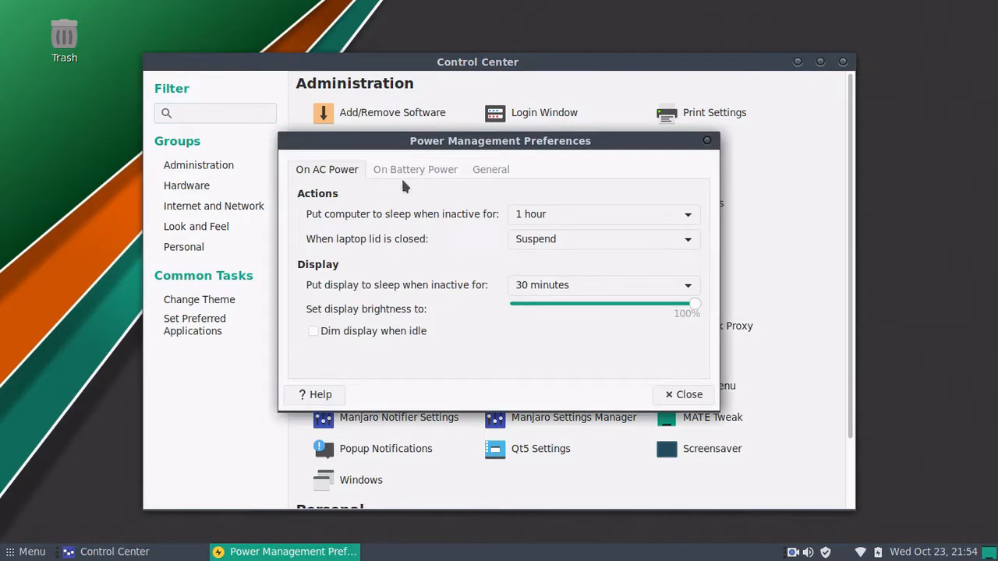
Review the battery, general and AC power settings in Power Management Preferences, and close them.
left_click(415, 170)
left_click(491, 170)
left_click(313, 169)
left_click(686, 401)
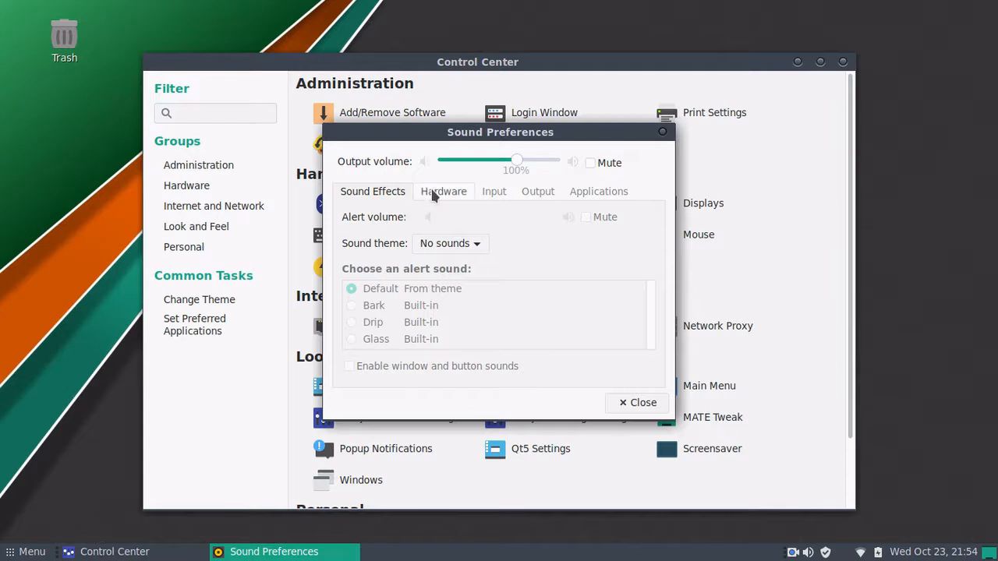
Look through the hardware, input, output and application settings in Sound Preferences, and close them.
left_click(433, 193)
left_click(494, 191)
left_click(538, 191)
left_click(599, 191)
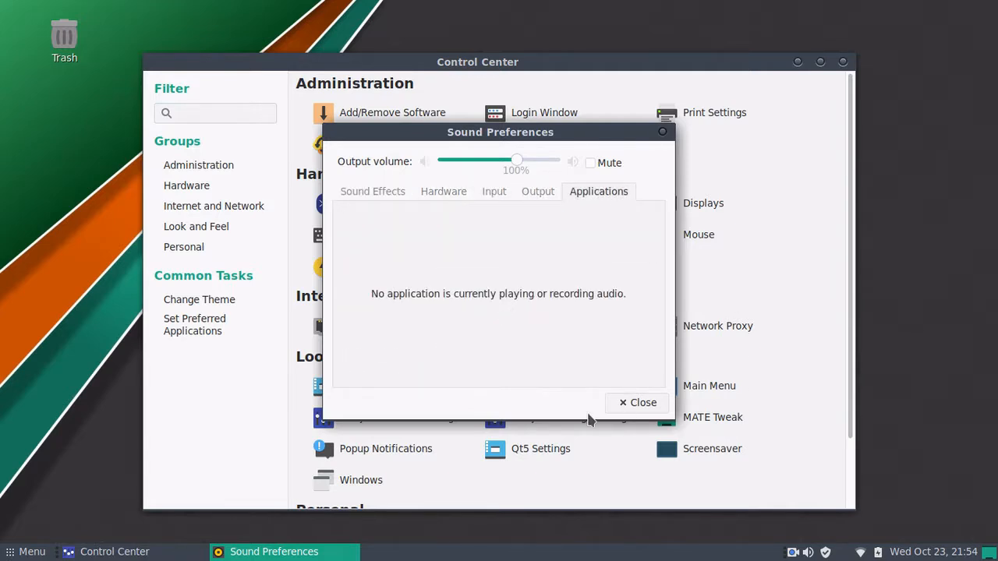
left_click(639, 403)
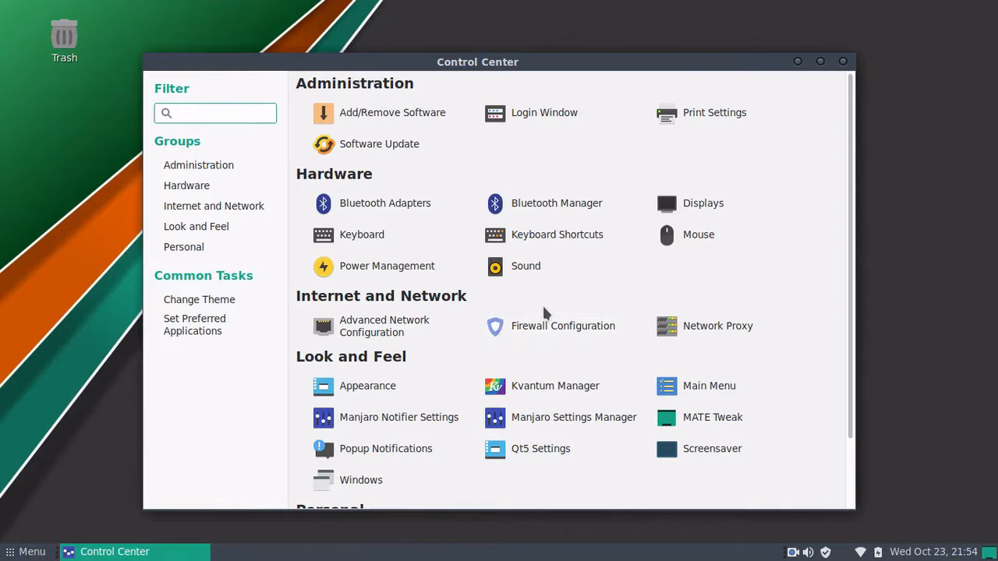
Open Firewall Configuration, authenticating with the account password.
left_click(590, 327)
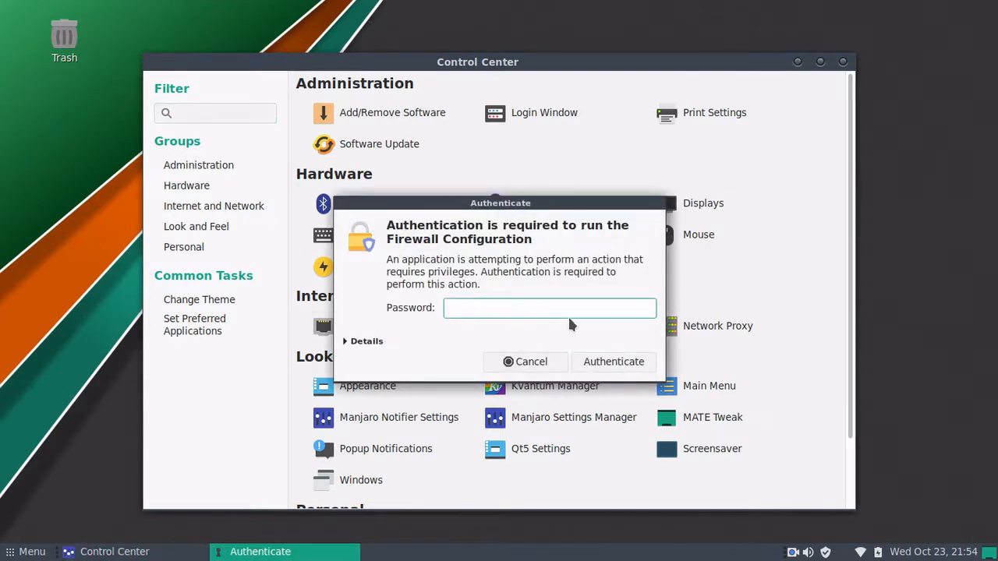
type("•••••••")
key("BackSpace")
key("BackSpace")
key("BackSpace")
key("BackSpace")
key("BackSpace")
key("BackSpace")
key("BackSpace")
type("•••••••••••••")
key("Return")
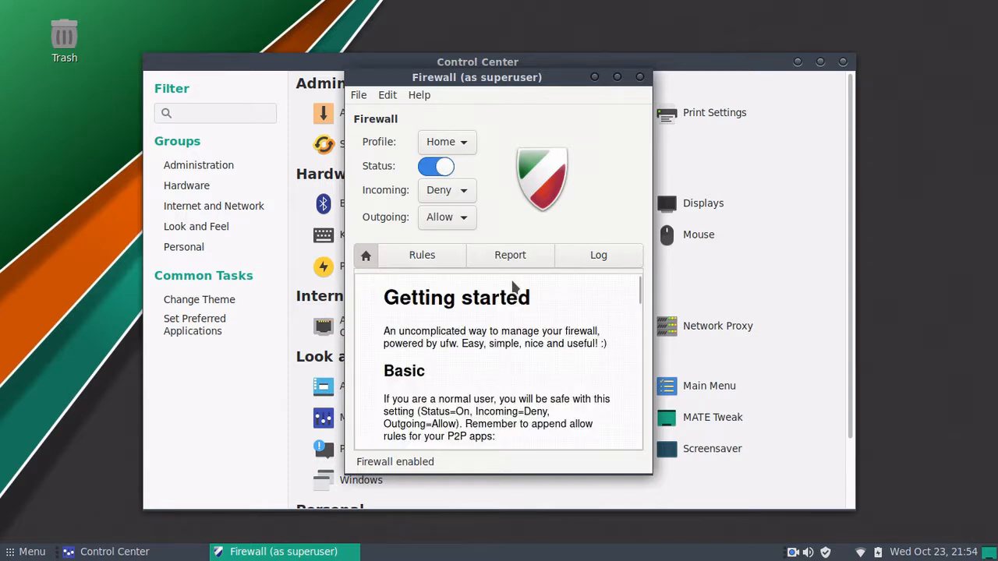
Read through the firewall's Getting started guide and FAQ, and close the firewall window.
scroll(502, 366, "down", 10)
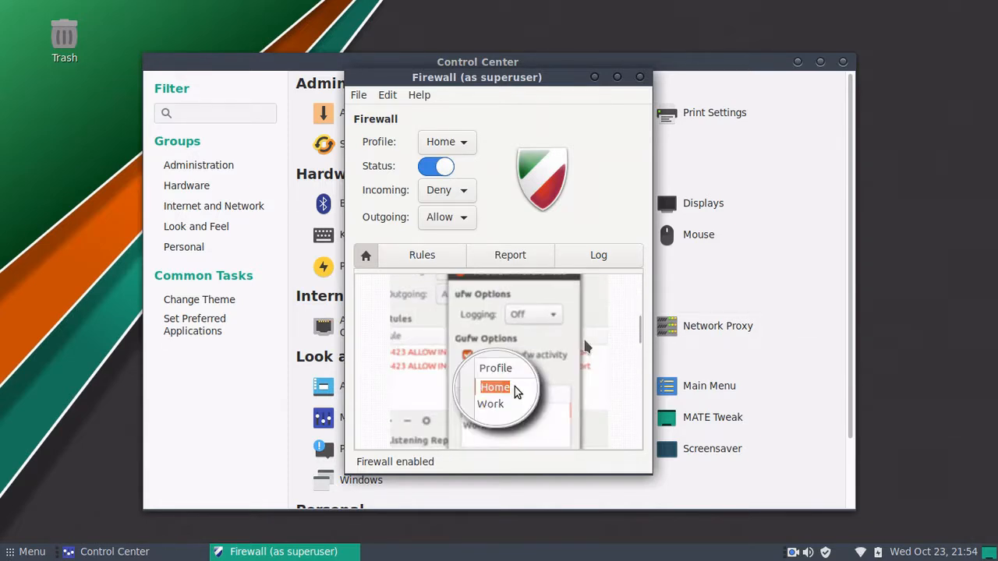
scroll(613, 347, "down", 10)
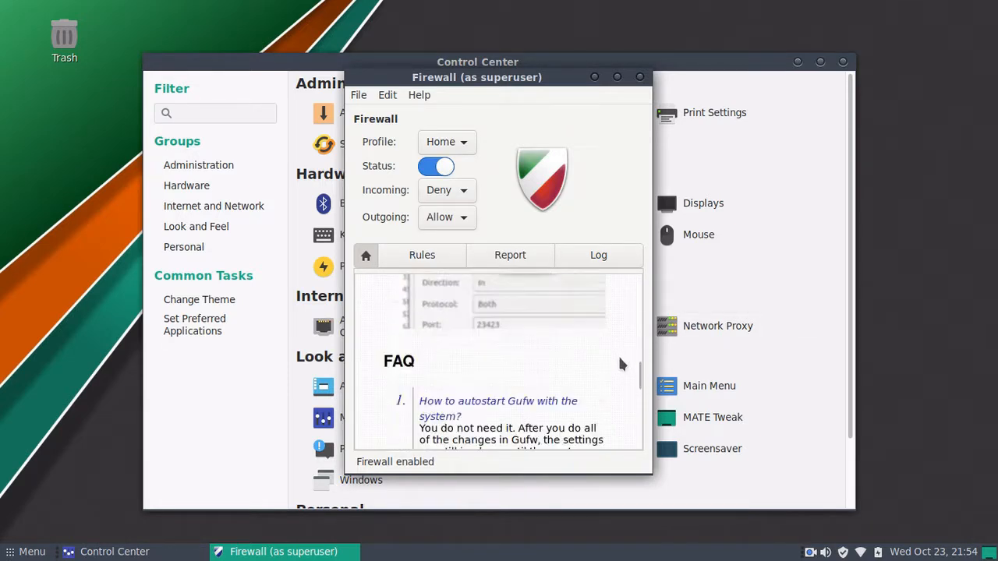
scroll(611, 358, "down", 6)
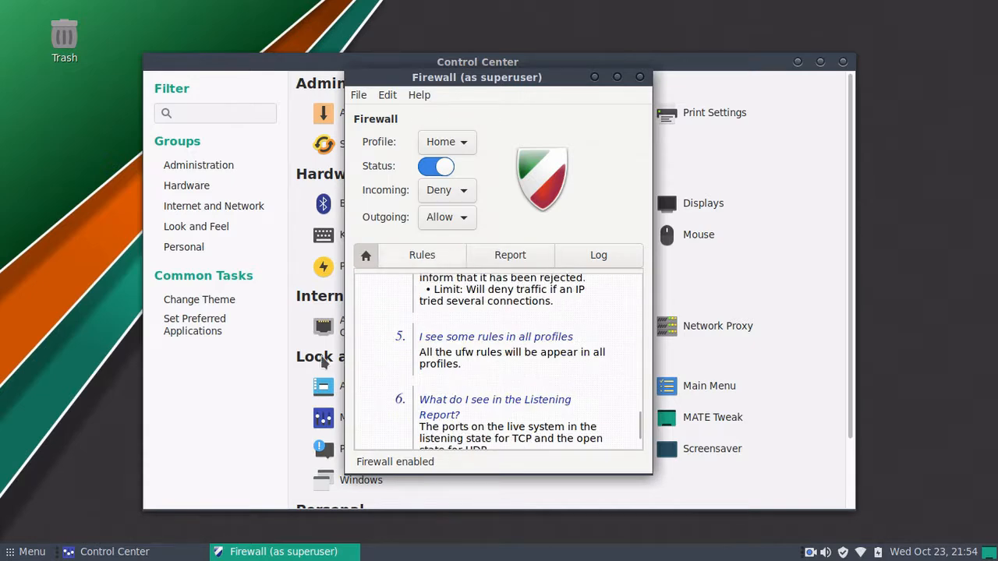
scroll(535, 363, "up", 6)
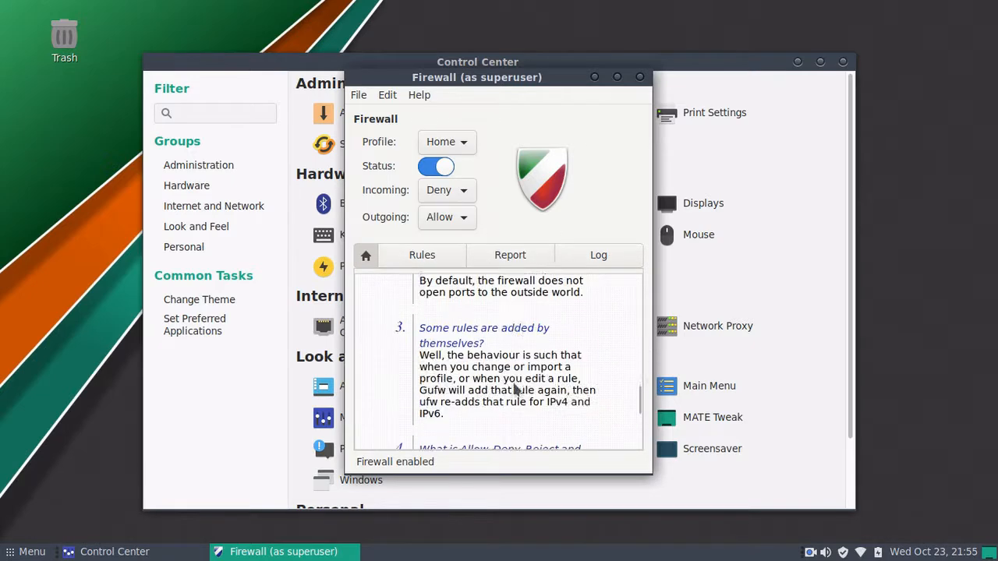
scroll(528, 372, "up", 5)
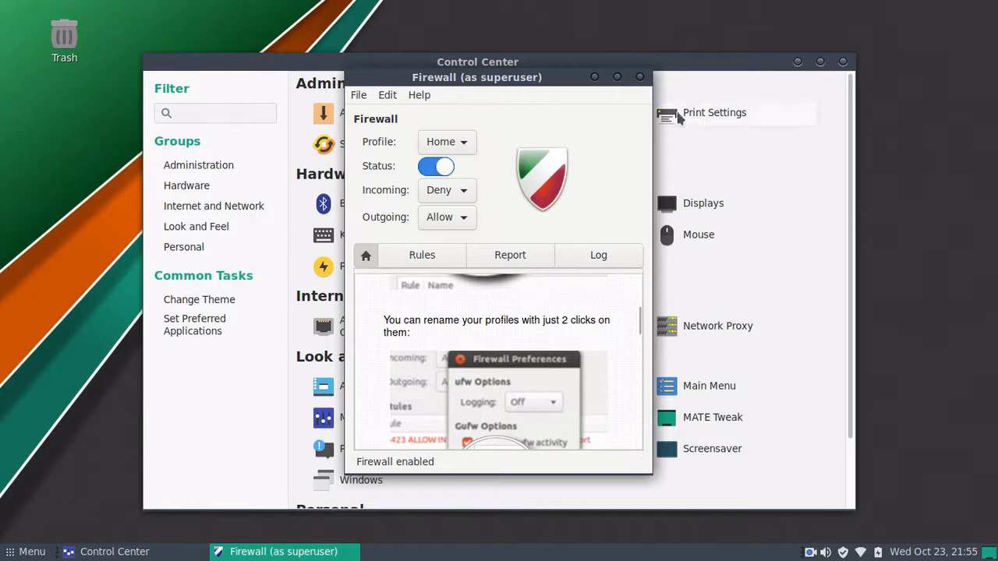
left_click(640, 77)
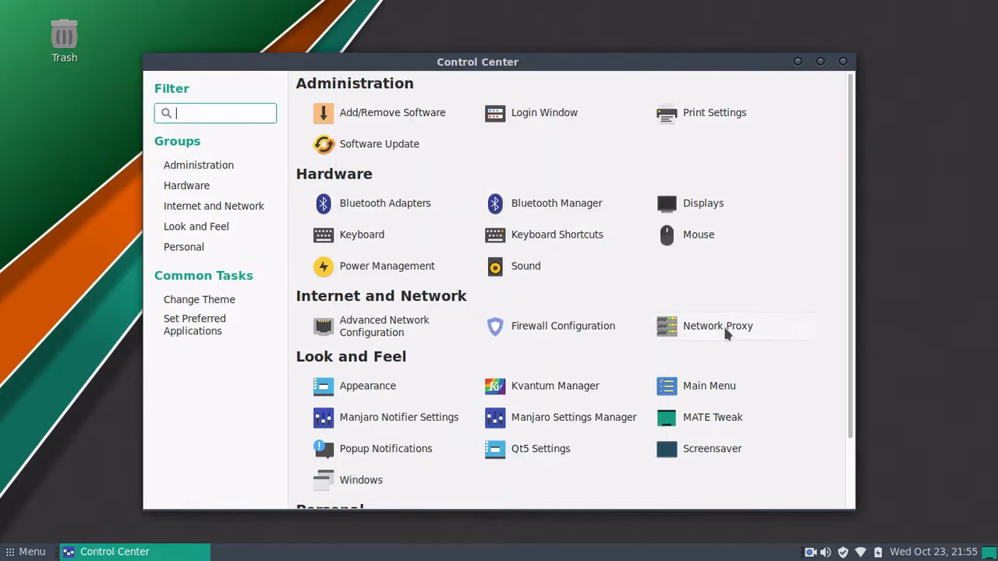
Open Kvantum Manager and look through its active theme configuration, theme change and theme installation sections.
scroll(519, 427, "down", 2)
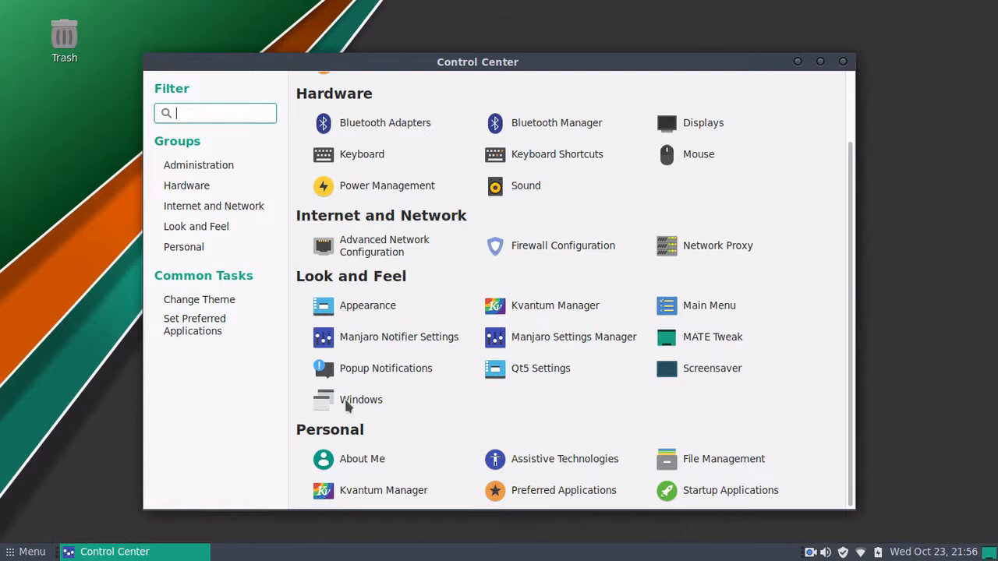
left_click(534, 304)
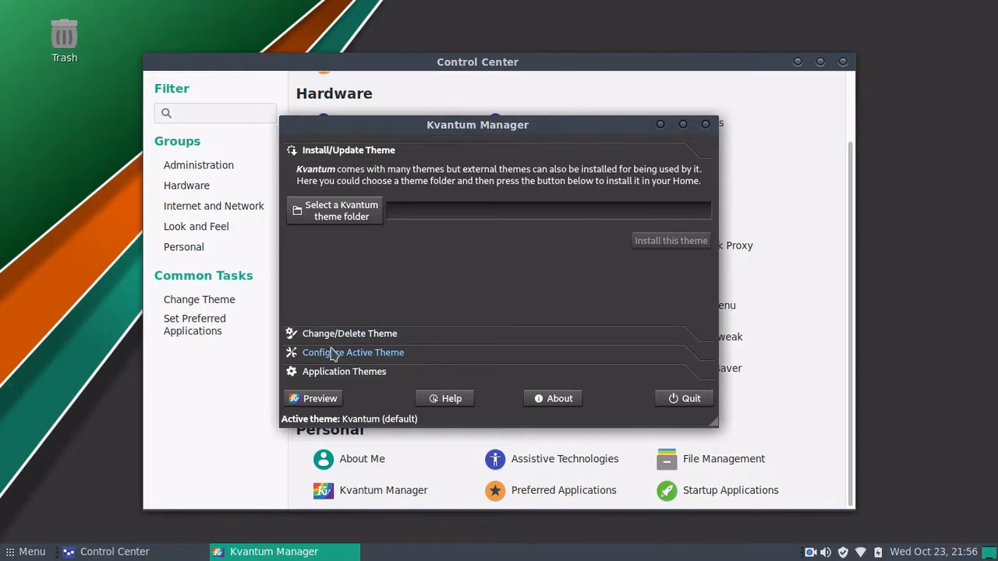
left_click(339, 357)
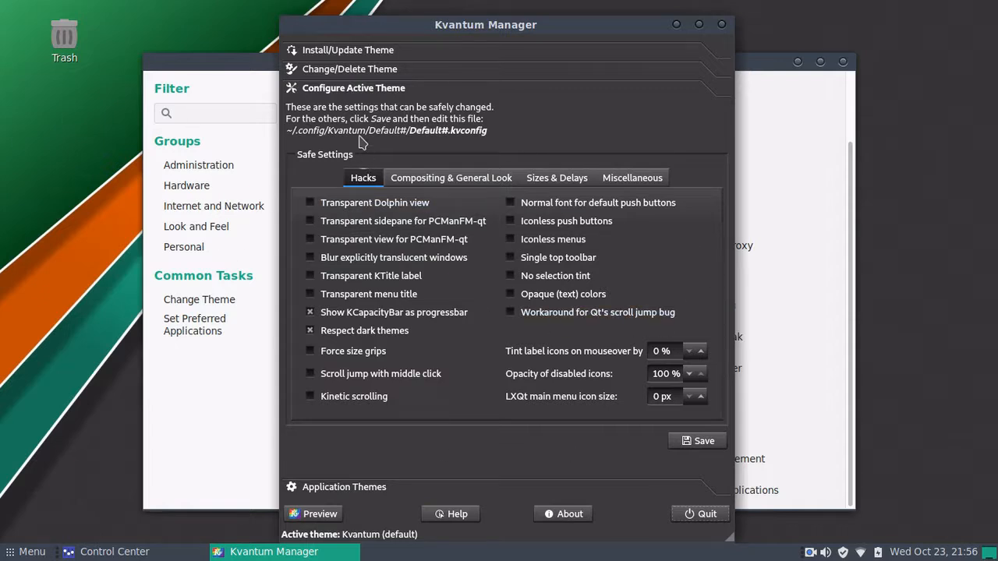
left_click(357, 69)
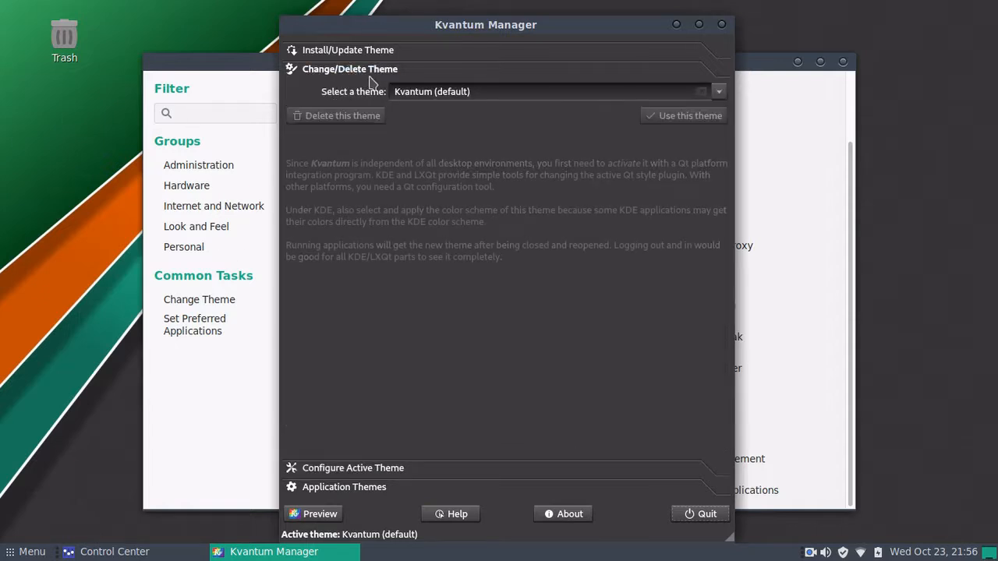
left_click(331, 51)
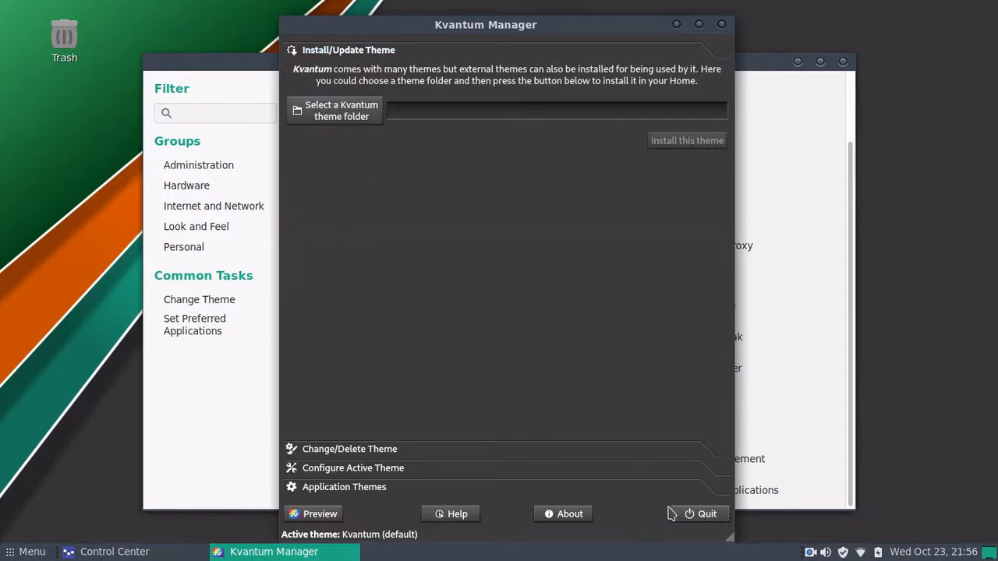
Change the active Kvantum theme to Matcha-Light, apply it and close Kvantum Manager.
left_click(352, 450)
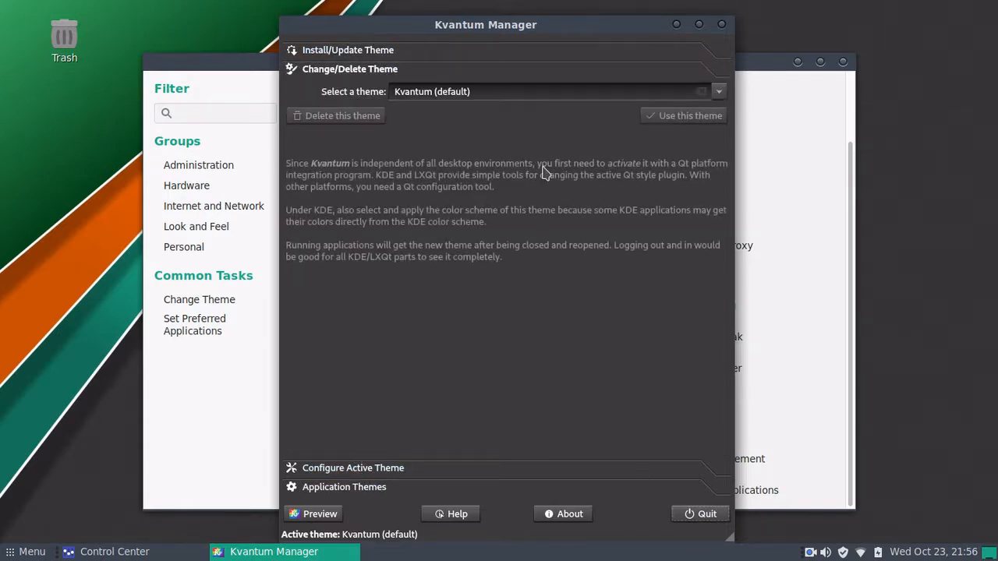
left_click(711, 95)
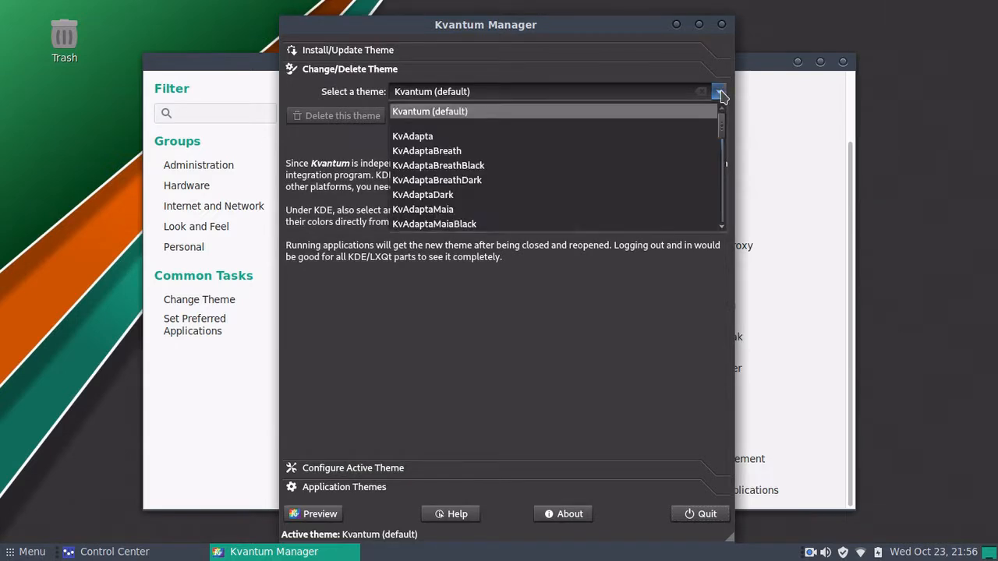
scroll(548, 194, "down", 3)
scroll(548, 194, "down", 15)
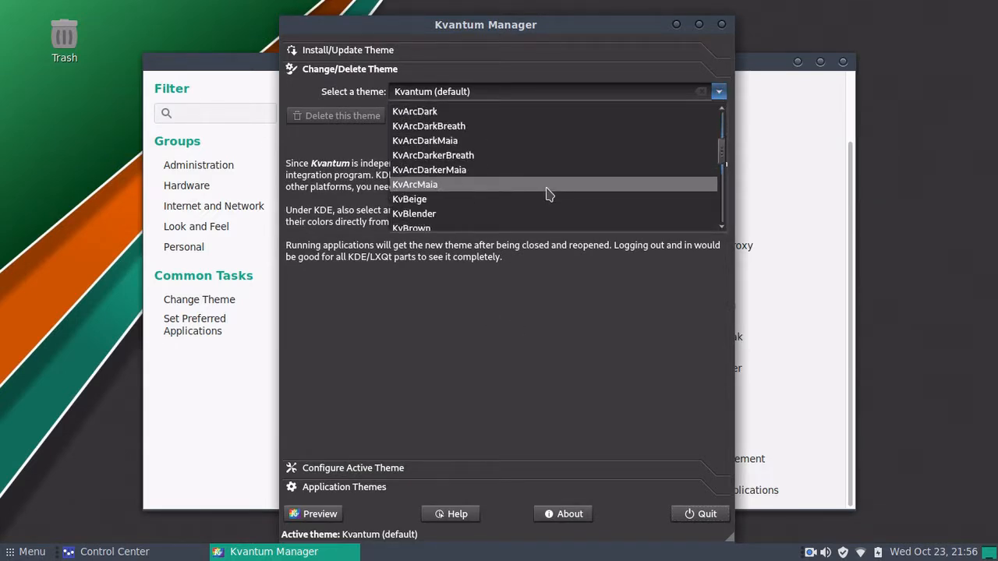
scroll(559, 179, "down", 2)
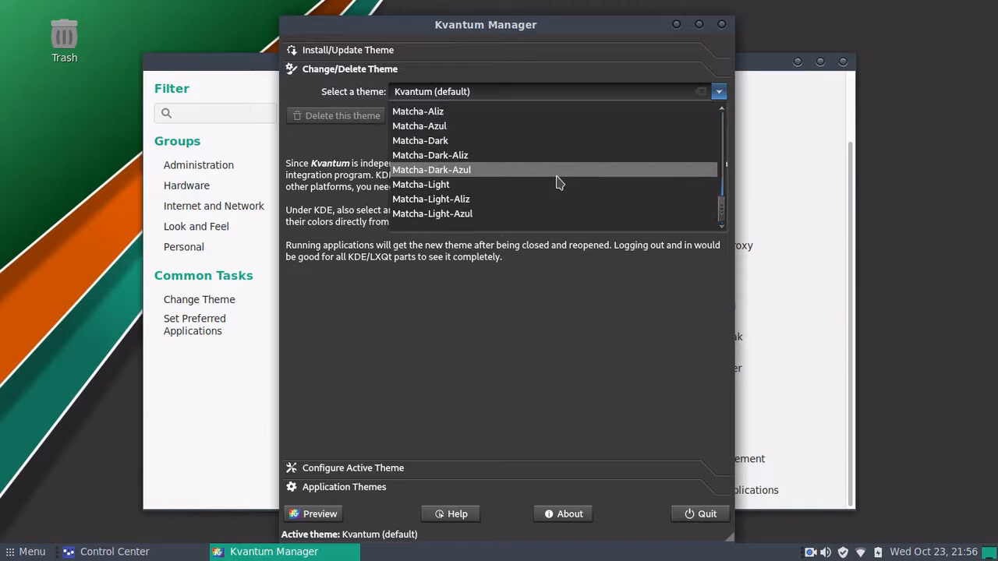
left_click(565, 269)
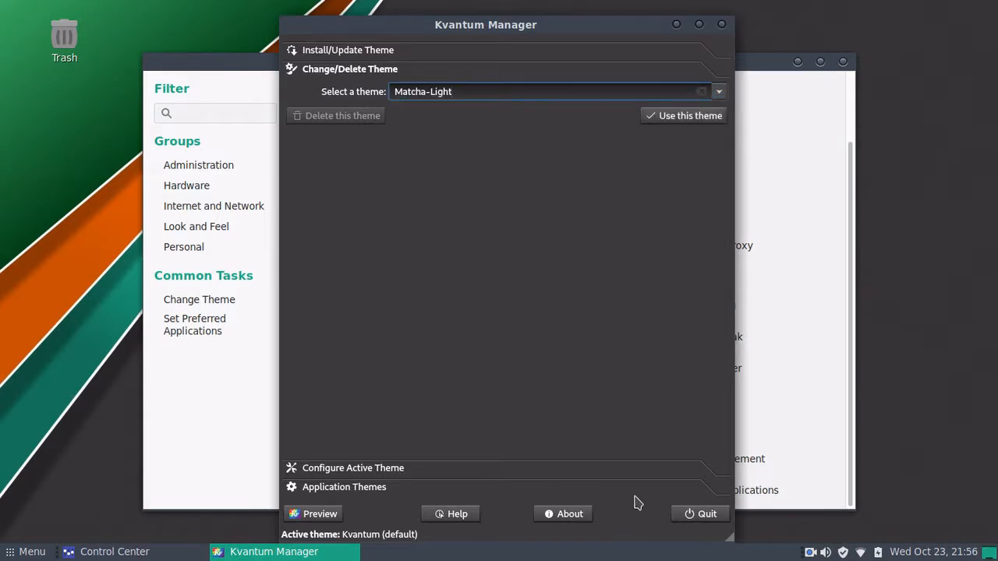
left_click(699, 119)
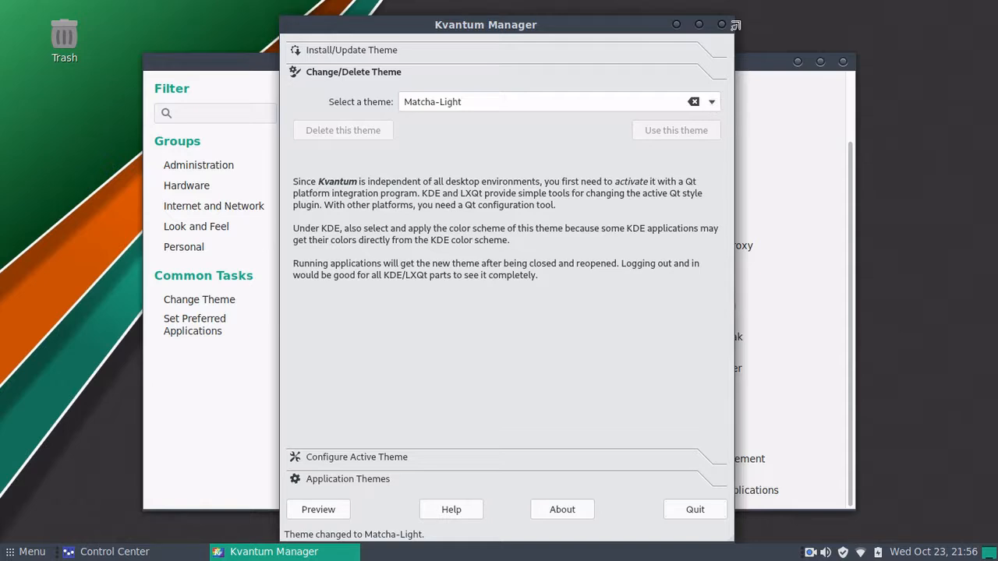
left_click(721, 24)
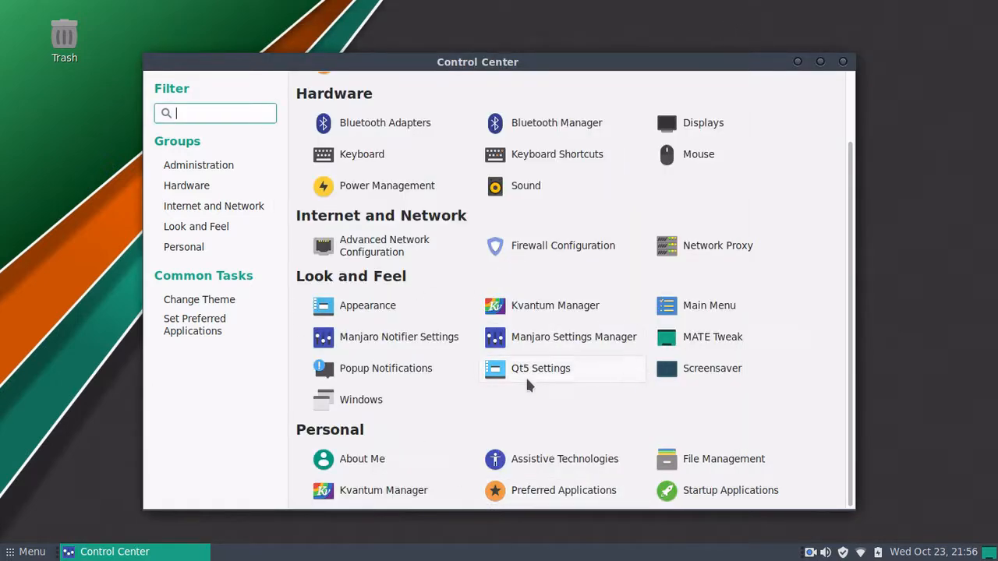
Open Appearance Preferences from the Control Center and browse the available desktop themes.
left_click(356, 307)
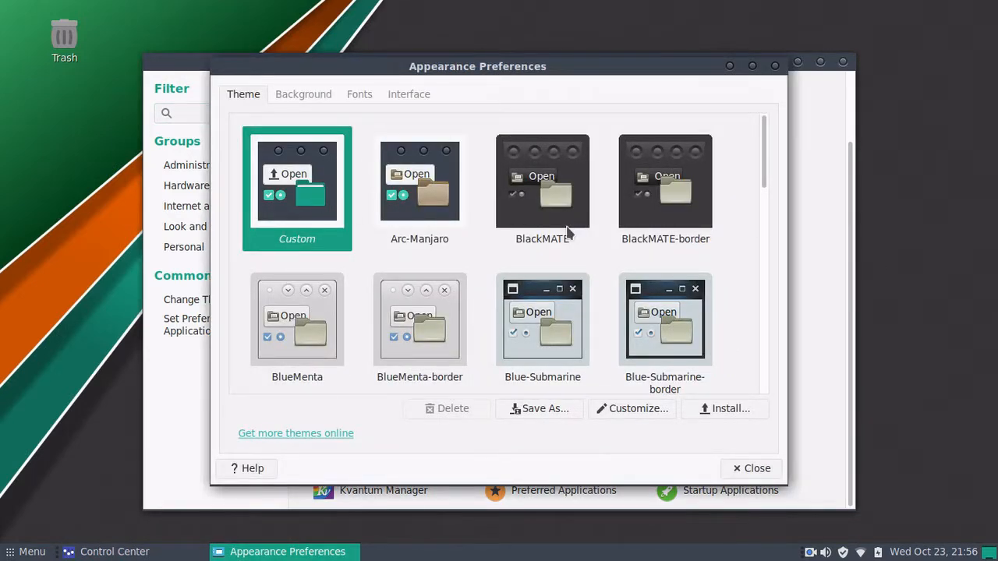
scroll(568, 227, "down", 3)
scroll(586, 261, "down", 8)
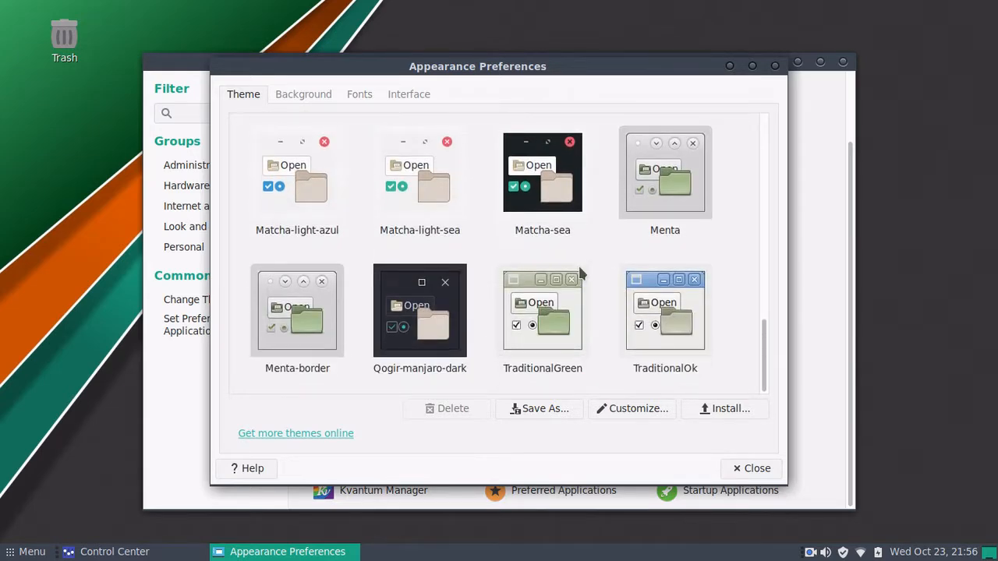
scroll(585, 284, "up", 5)
scroll(589, 283, "down", 2)
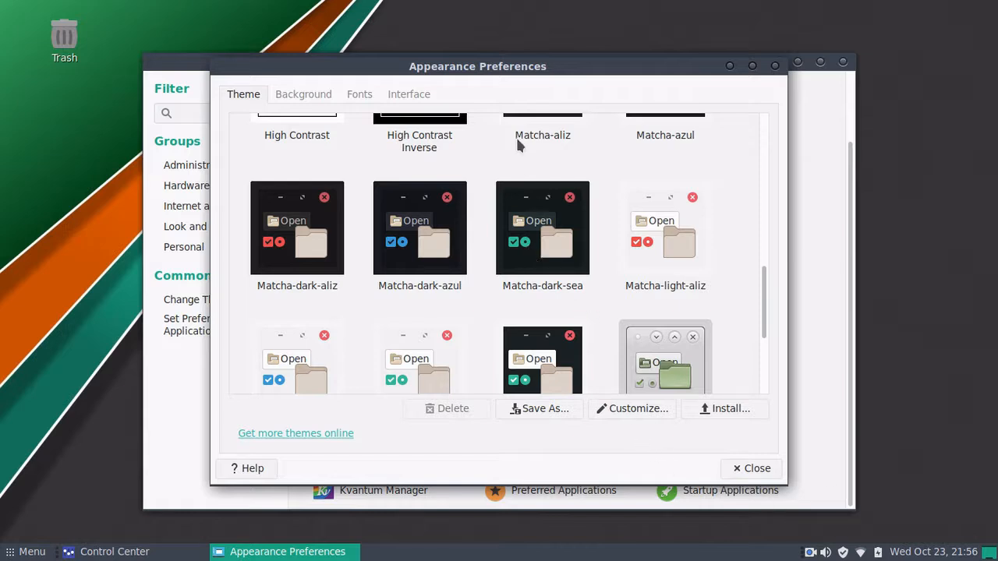
Try the Matcha-dark-sea desktop theme, followed by the High Contrast Inverse theme.
left_click(568, 267)
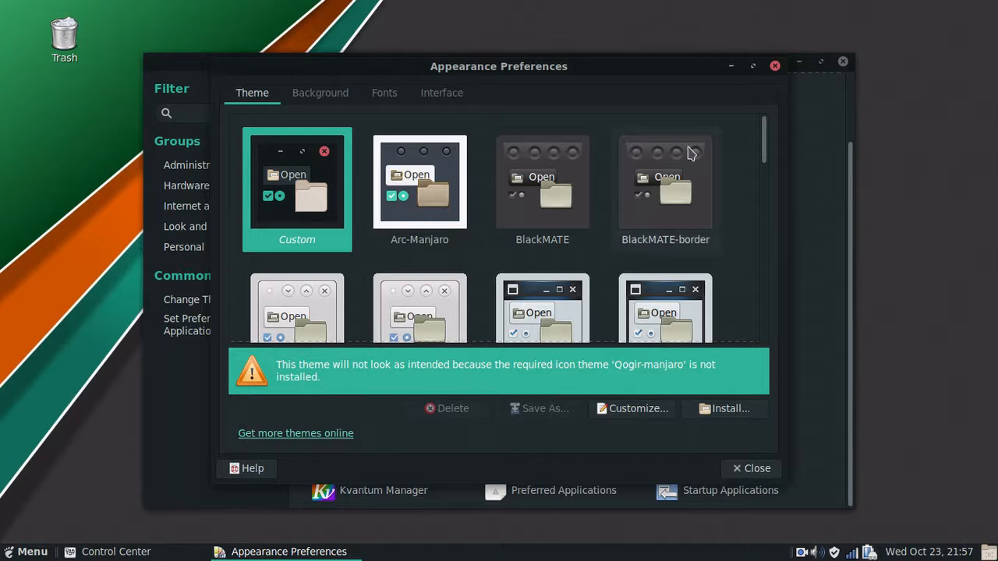
scroll(672, 234, "down", 10)
scroll(669, 266, "down", 2)
scroll(662, 258, "down", 3)
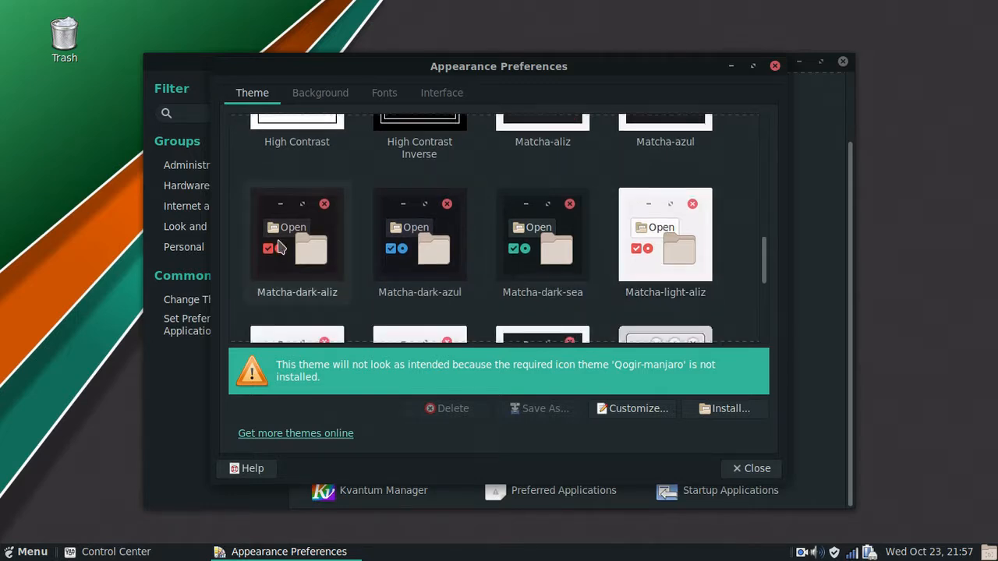
scroll(439, 248, "down", 7)
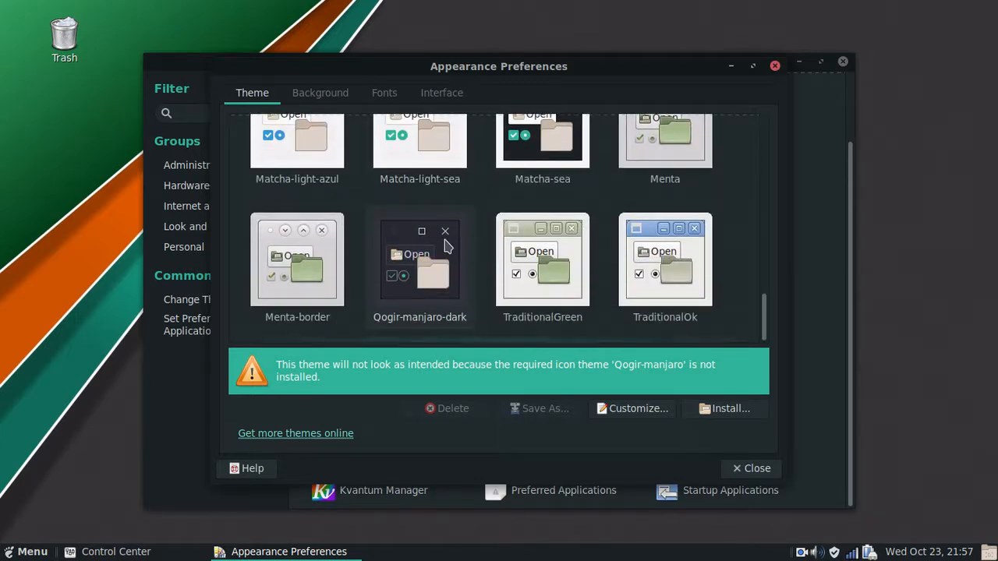
scroll(669, 269, "up", 5)
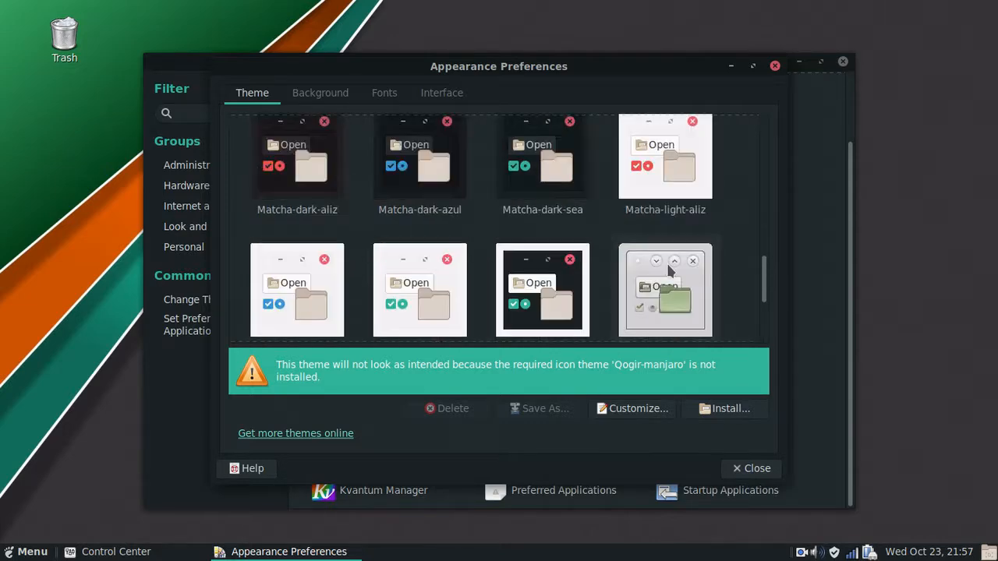
scroll(668, 269, "up", 6)
left_click(384, 244)
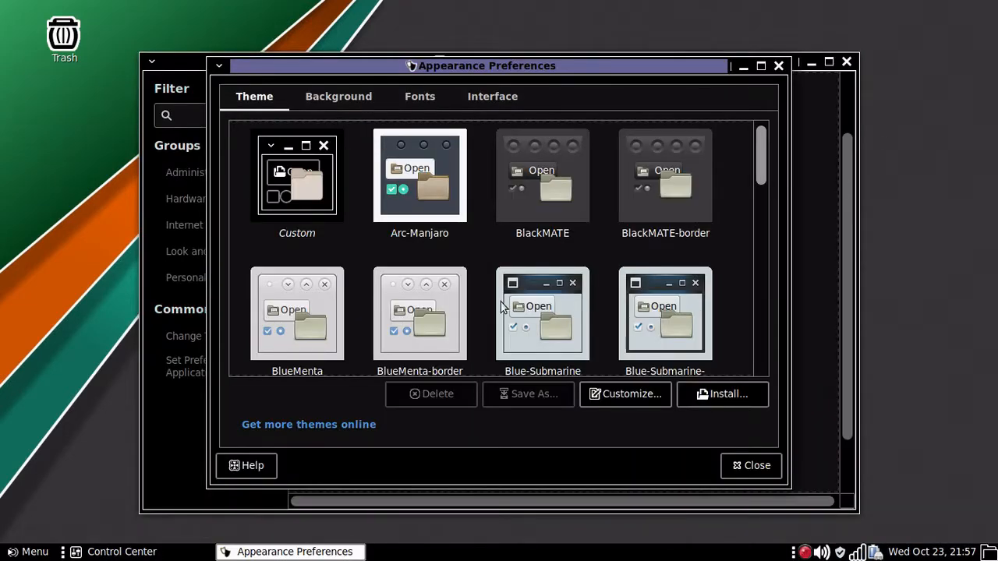
Switch the desktop theme to BlackMATE.
scroll(510, 261, "down", 2)
scroll(511, 259, "up", 2)
left_click(555, 188)
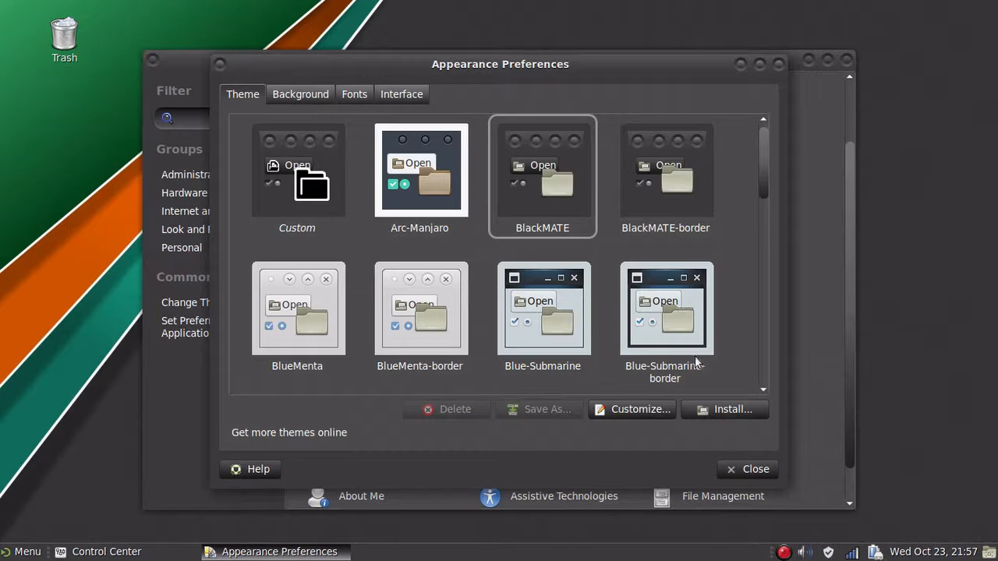
Apply the Matcha-dark-aliz desktop theme and close Appearance Preferences.
scroll(548, 340, "down", 10)
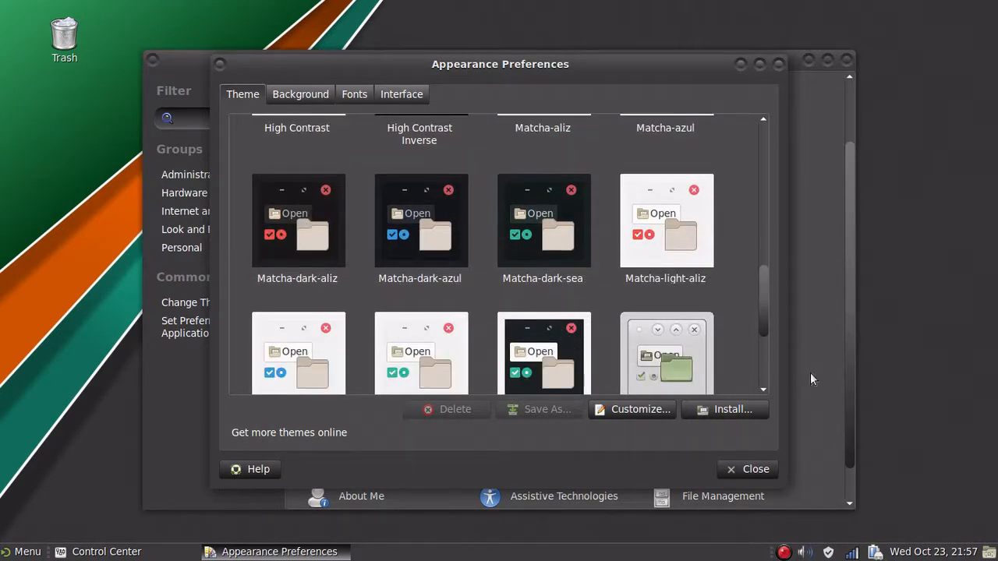
left_click(290, 215)
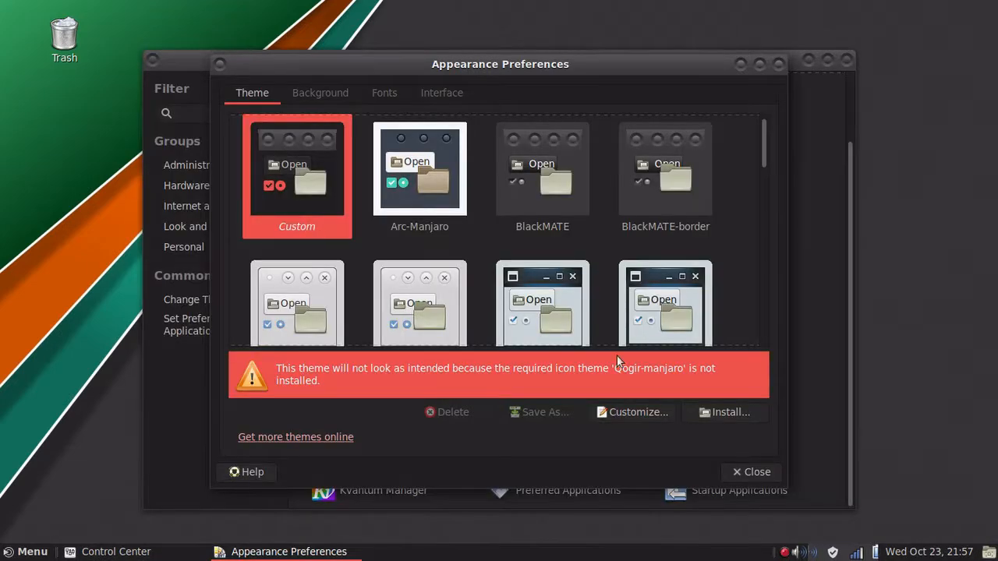
left_click(753, 473)
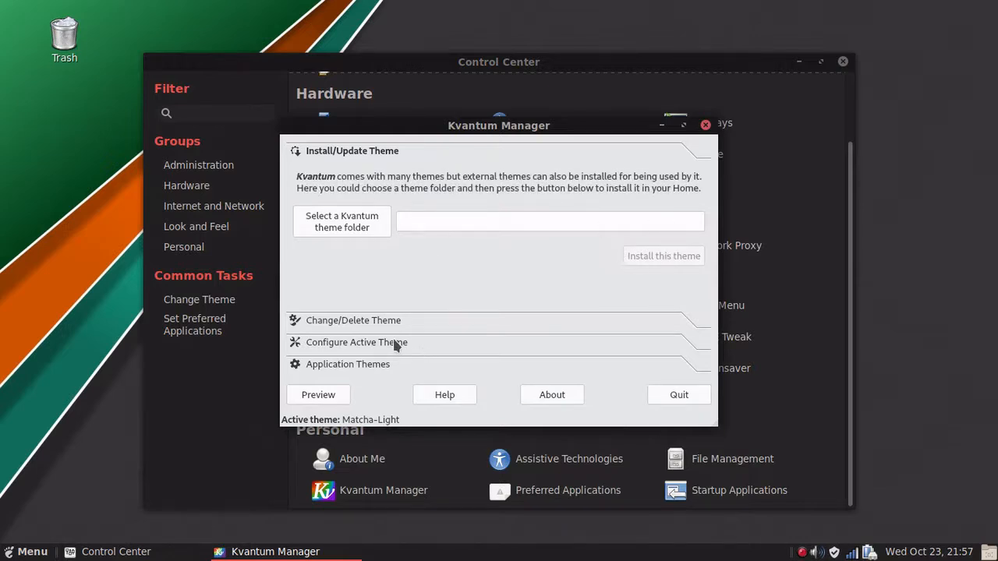
Apply the Matcha-Dark-Aliz theme in Kvantum Manager, and close both it and the Control Center.
left_click(373, 341)
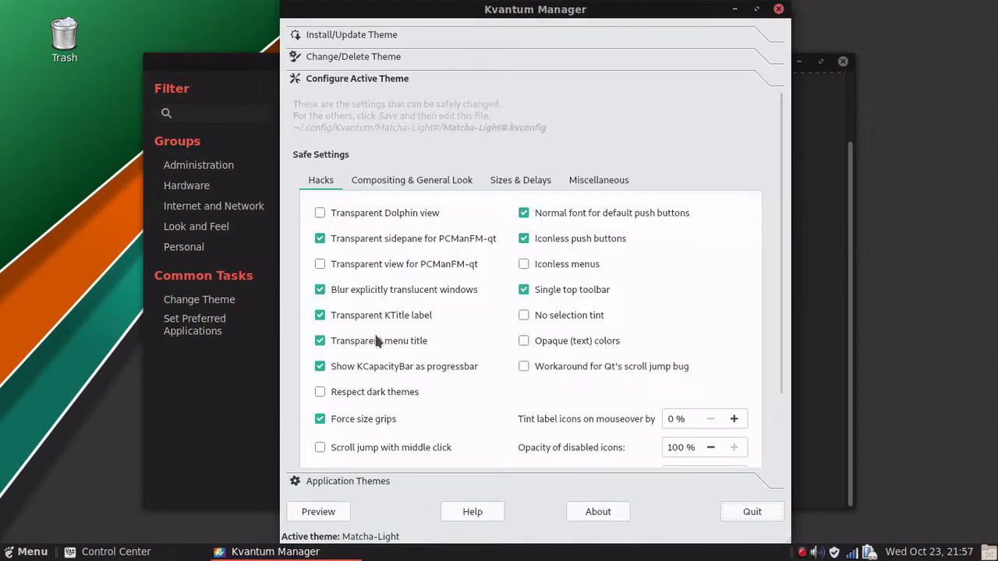
left_click(372, 62)
left_click(771, 85)
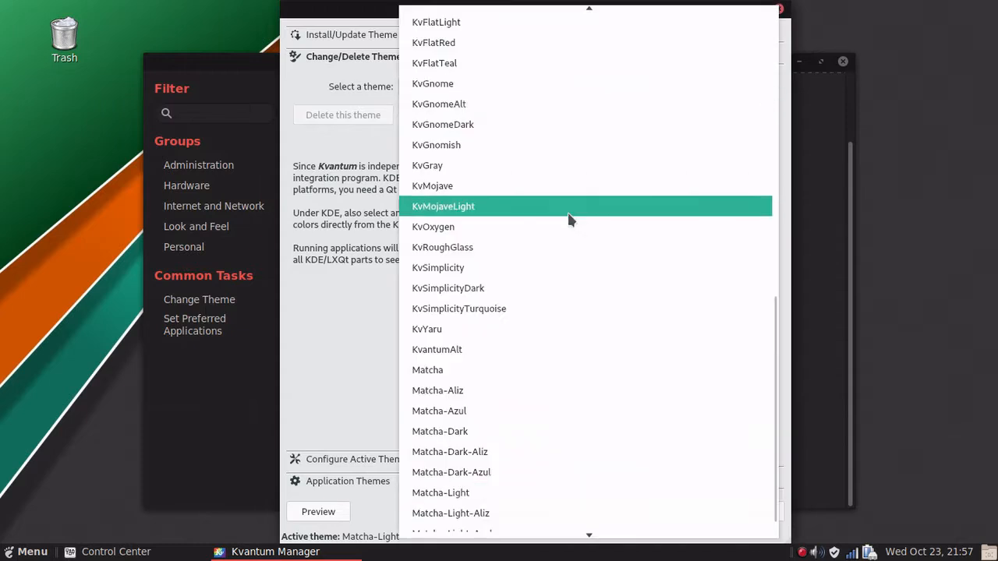
left_click(475, 460)
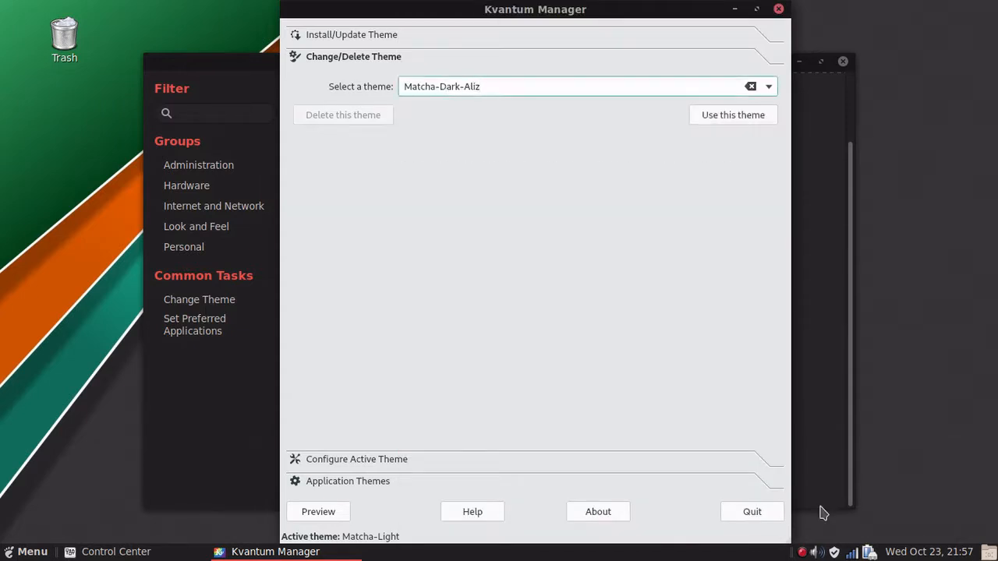
left_click(727, 114)
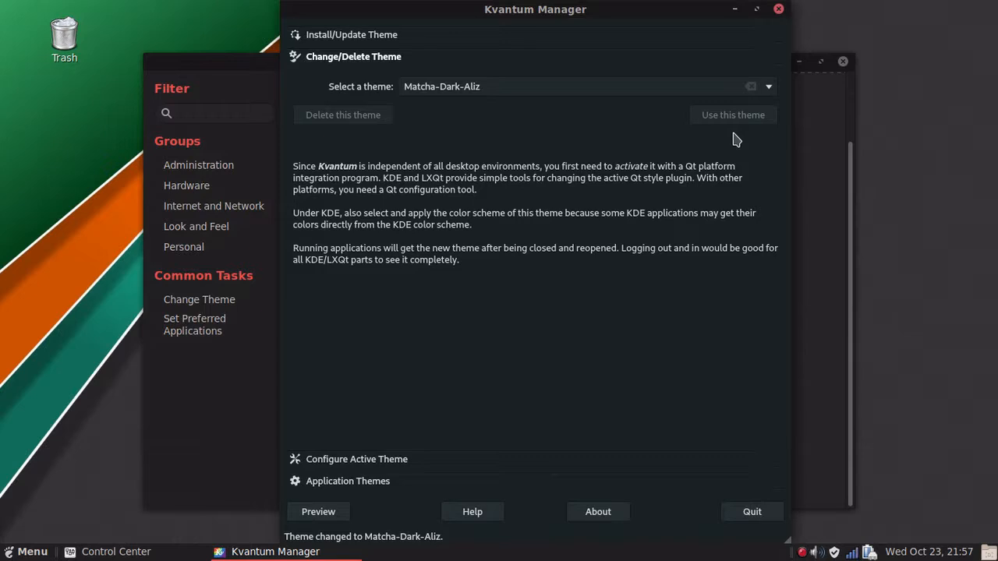
left_click(750, 514)
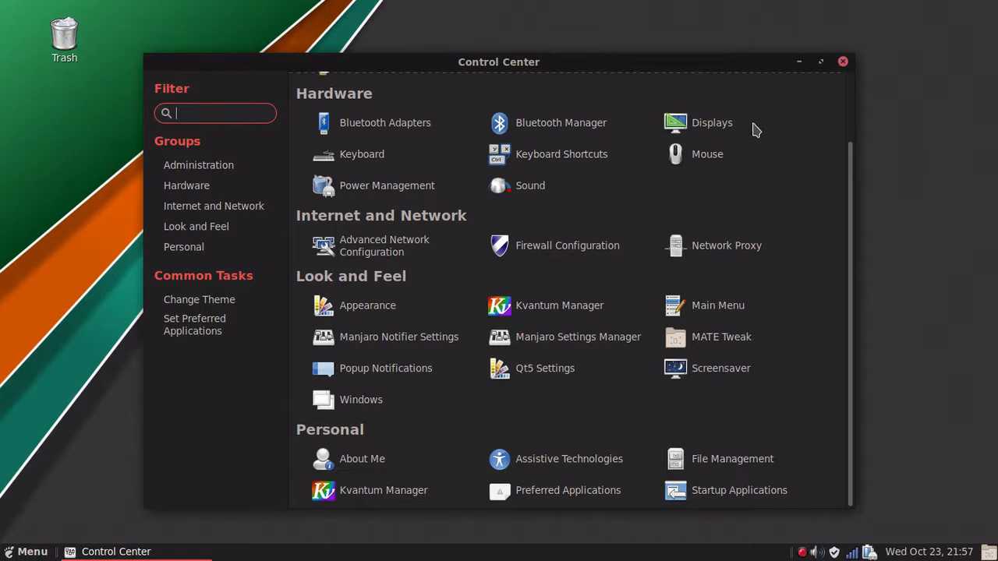
left_click(843, 61)
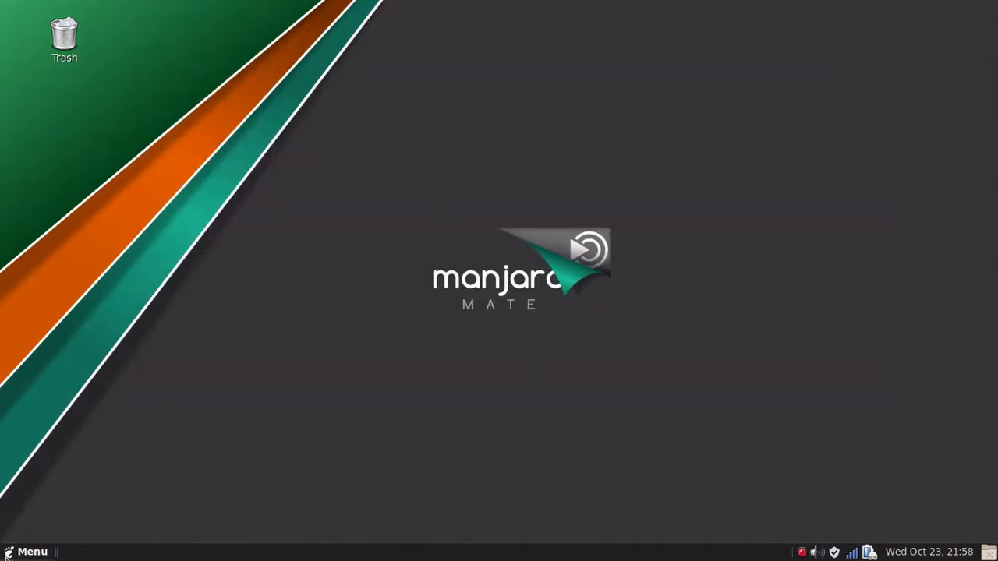
Reopen the Control Center and open Appearance Preferences from it.
left_click(17, 555)
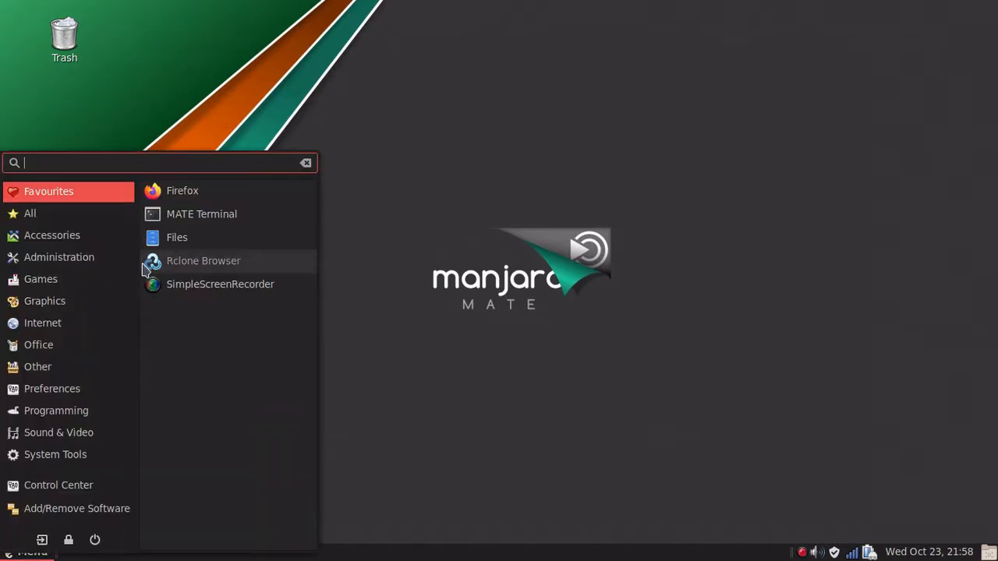
left_click(61, 492)
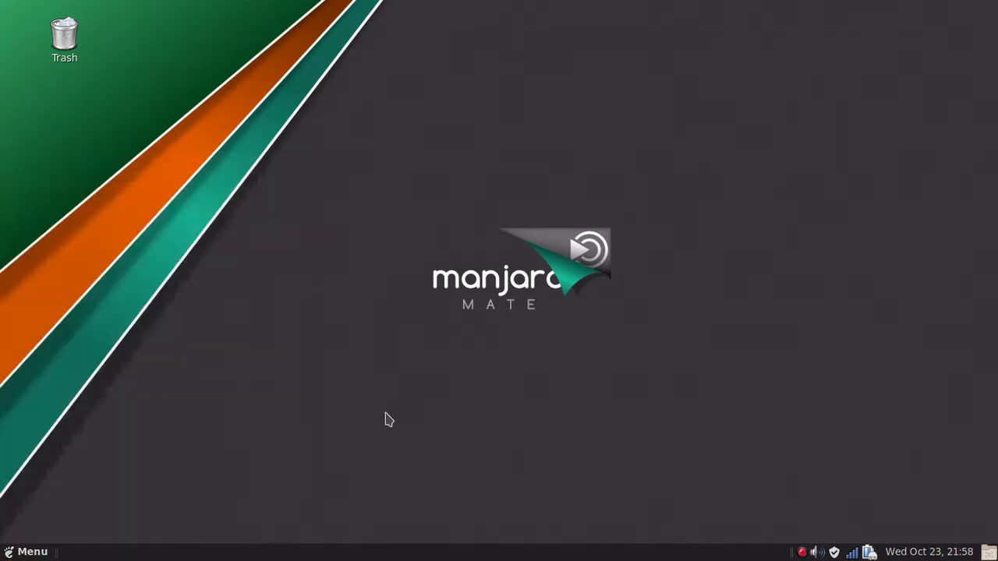
left_click(367, 388)
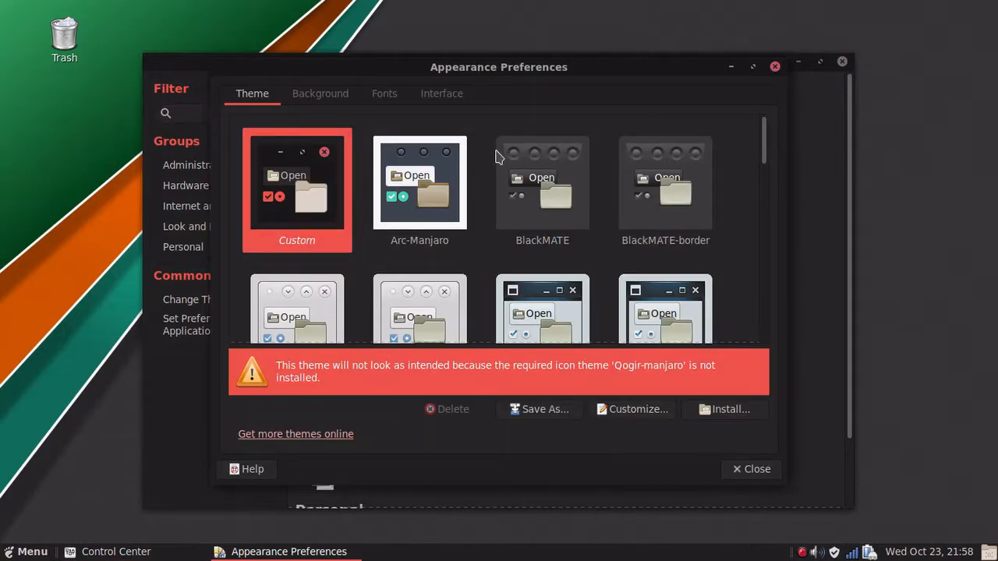
Customize the current theme to use the Papirus icon set, and close Appearance Preferences.
left_click(630, 410)
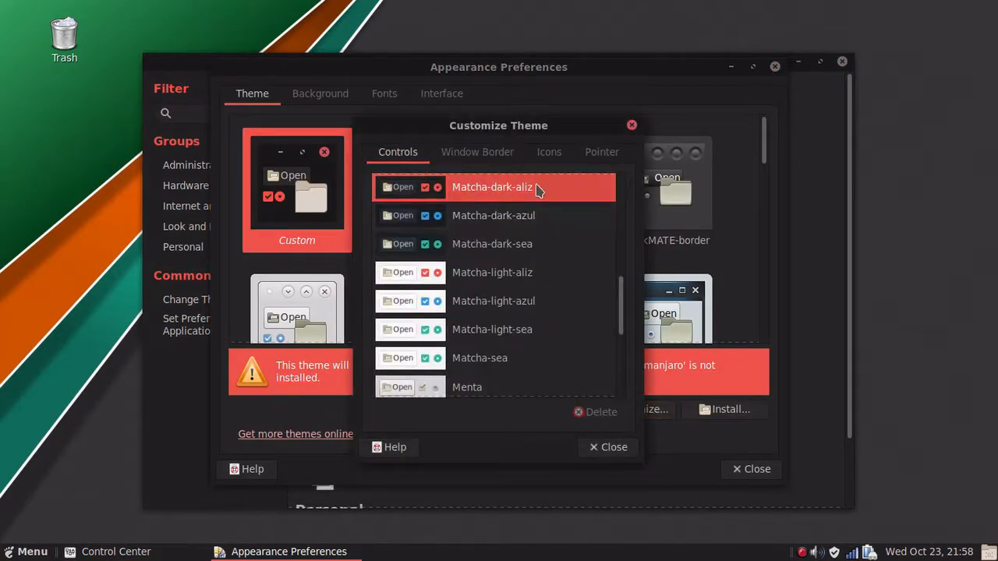
left_click(562, 156)
scroll(477, 281, "down", 3)
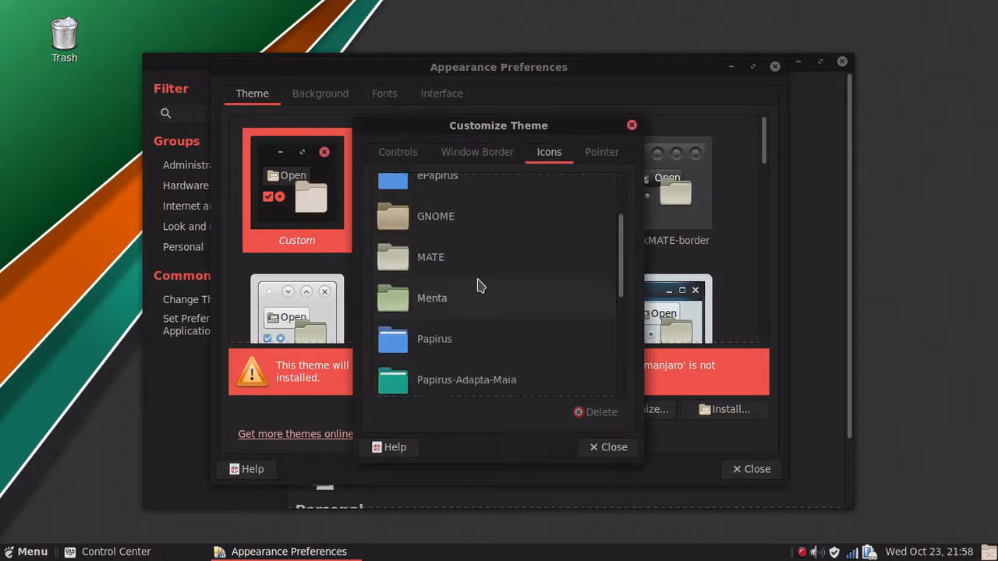
left_click(472, 307)
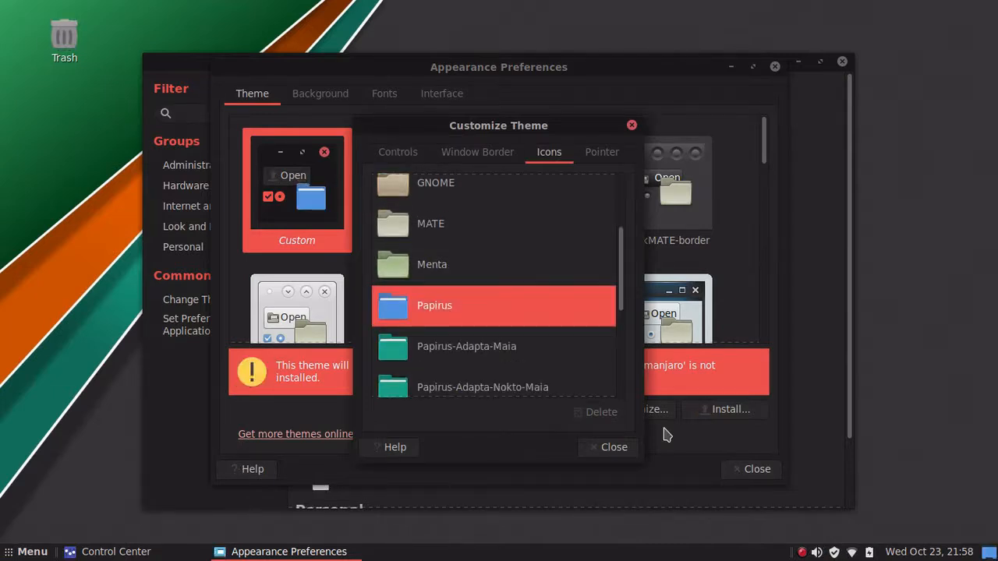
left_click(612, 447)
left_click(756, 468)
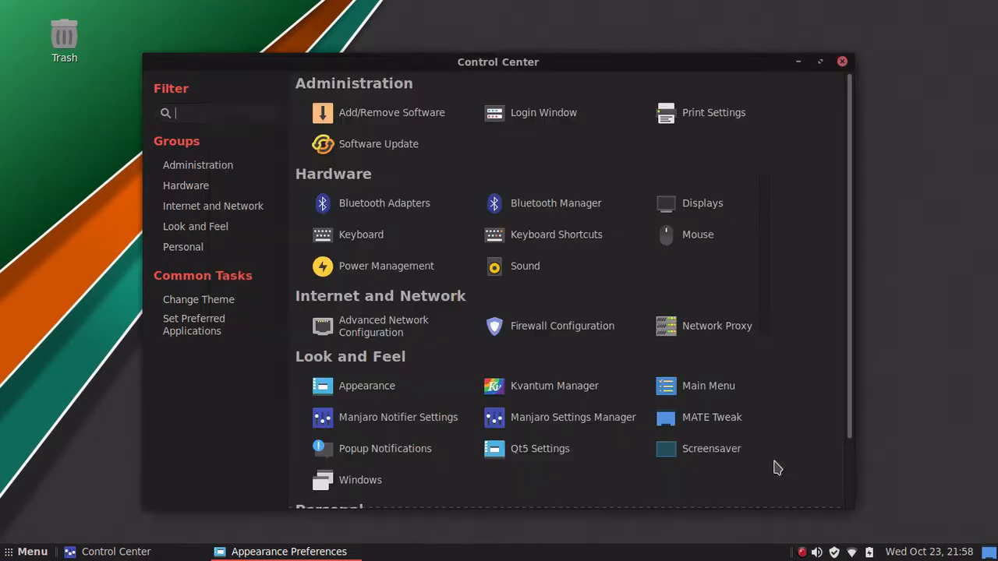
Open the Files manager at the Home folder to check the new icons, and close it.
left_click(31, 552)
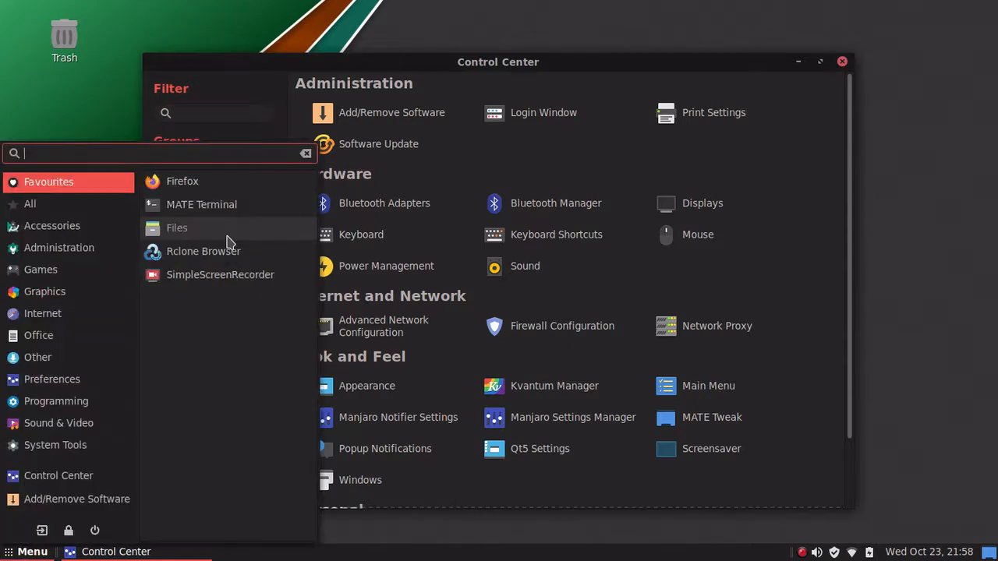
left_click(227, 235)
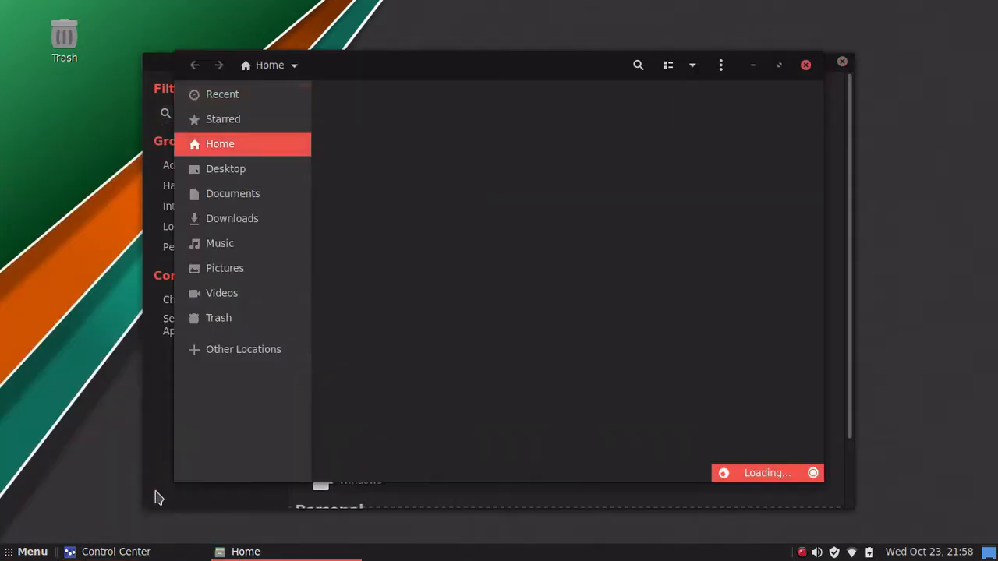
left_click(806, 66)
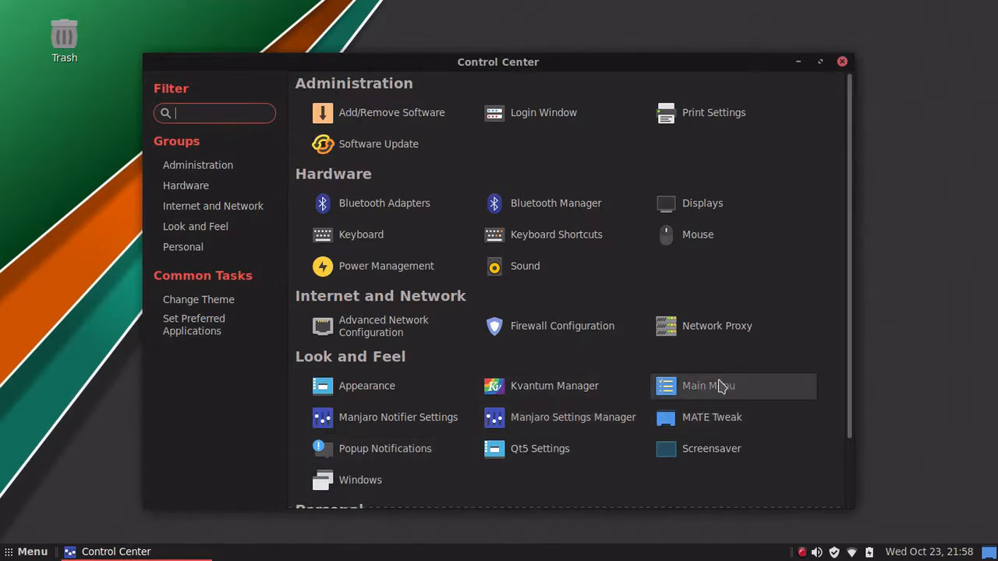
Compare the Main Menu editor's categories with the application menu, and close the editor.
left_click(17, 551)
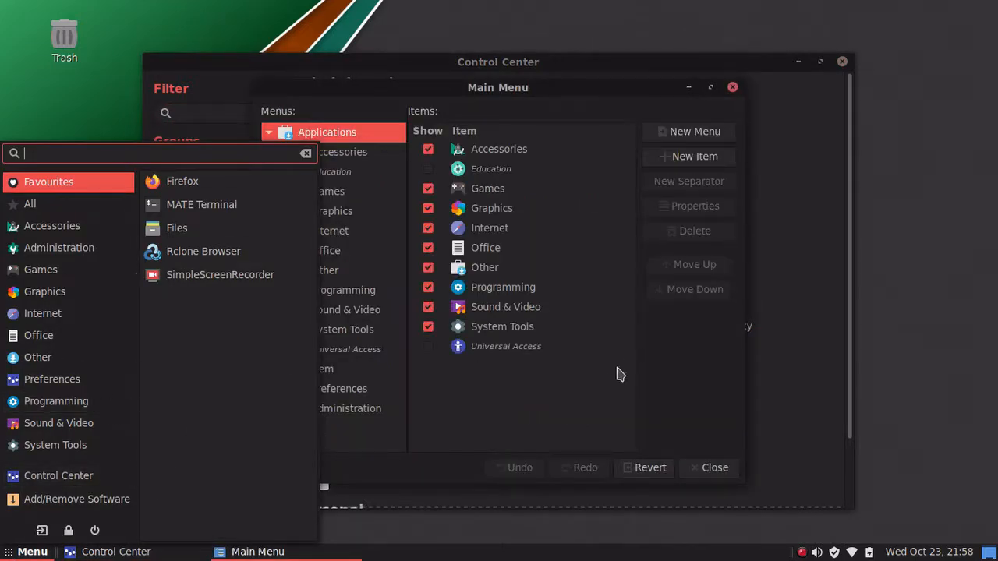
left_click(577, 411)
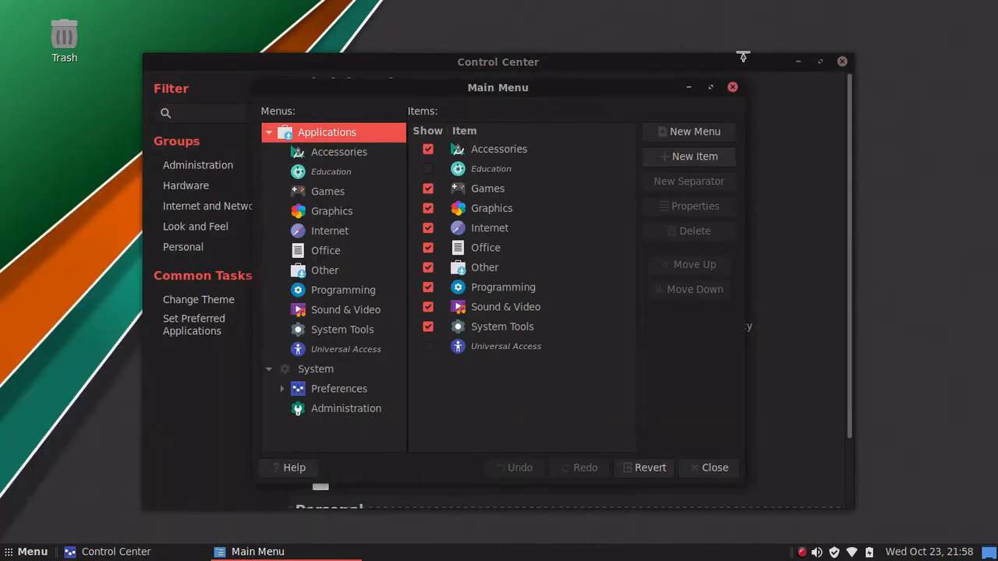
left_click(731, 88)
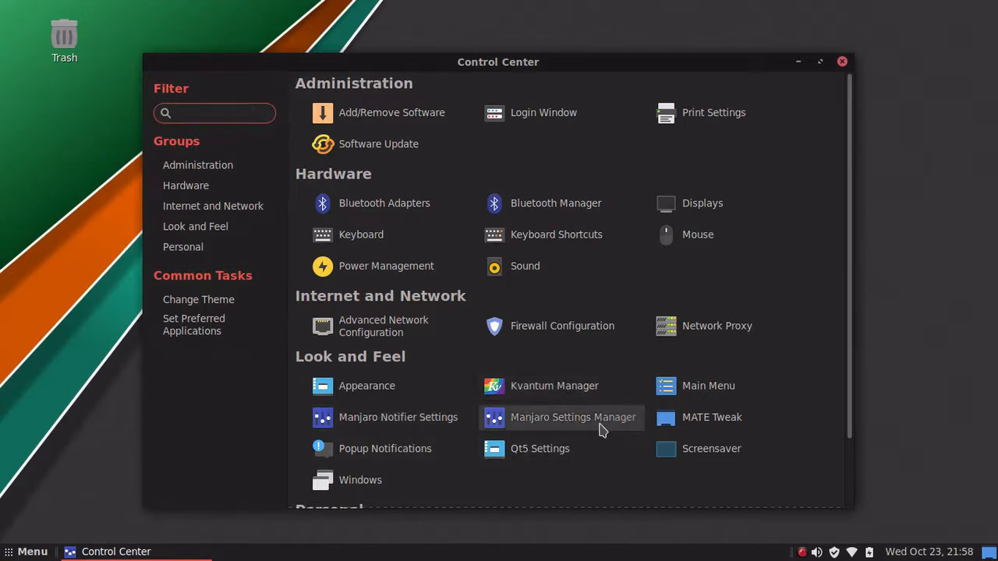
left_click(706, 417)
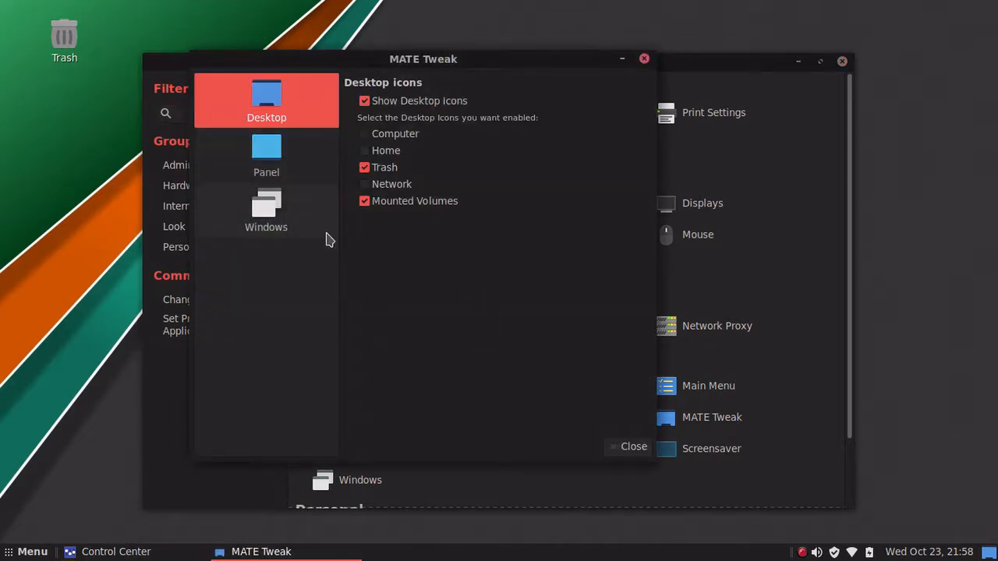
left_click(284, 156)
left_click(404, 124)
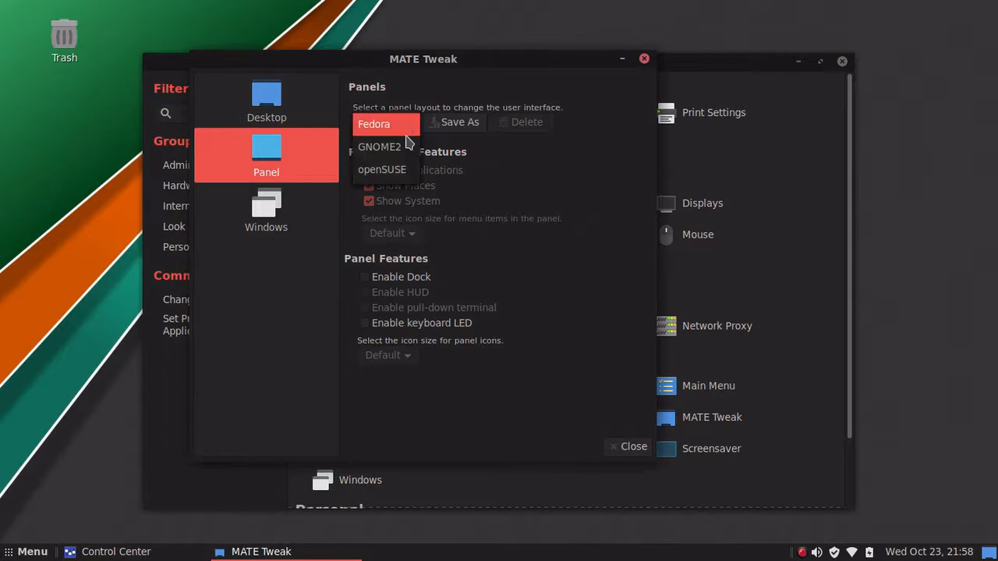
left_click(553, 203)
left_click(269, 215)
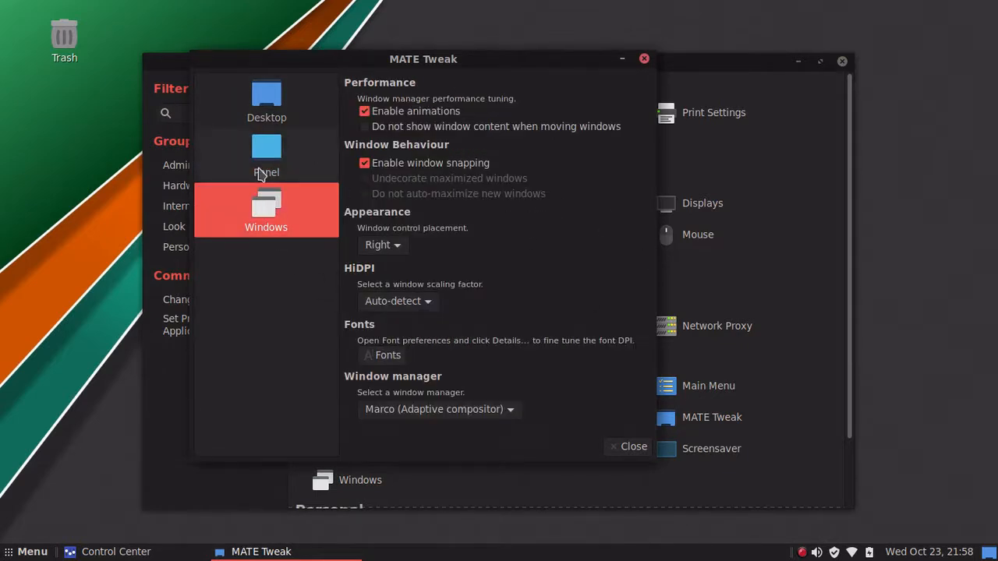
left_click(263, 170)
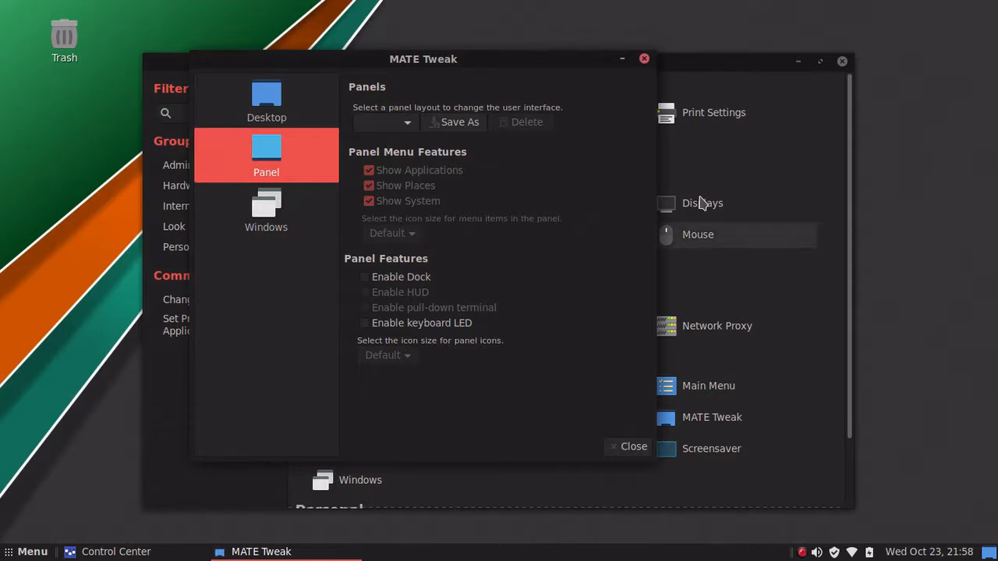
left_click(266, 205)
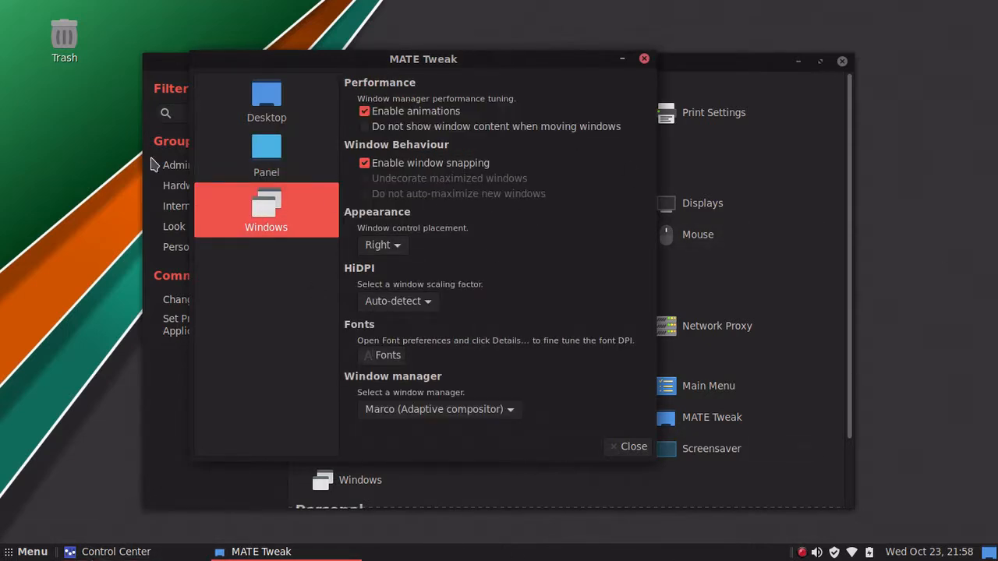
left_click(645, 60)
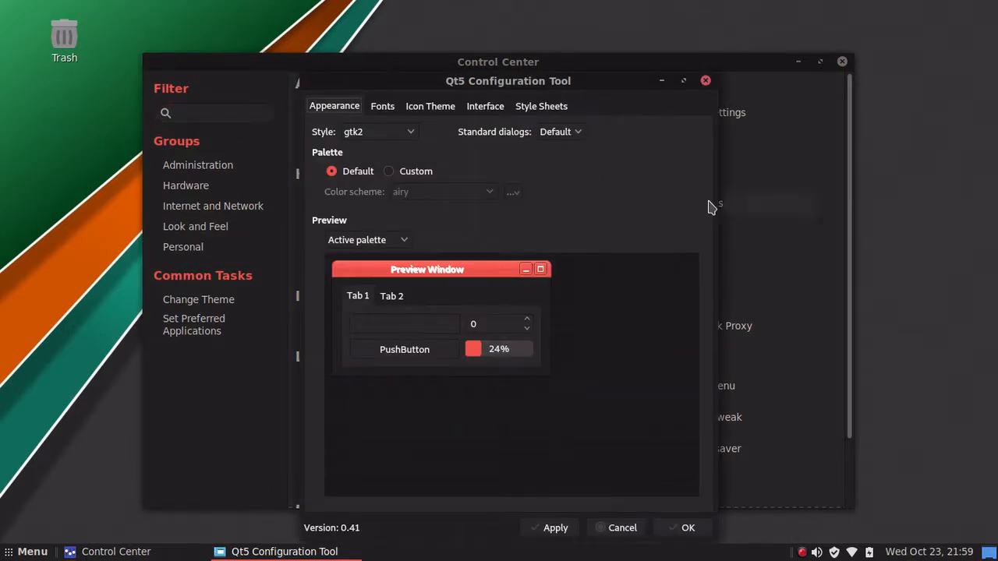
Review the style, icon theme, interface, style sheet and font settings in the Qt5 Configuration Tool, and cancel it.
left_click(411, 137)
left_click(557, 162)
left_click(413, 110)
left_click(480, 113)
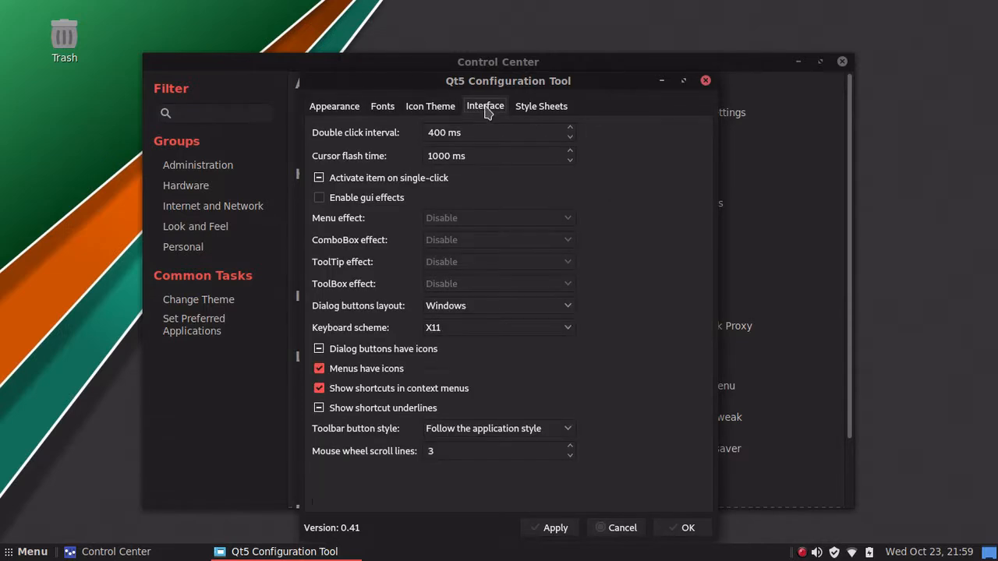
left_click(539, 112)
left_click(382, 111)
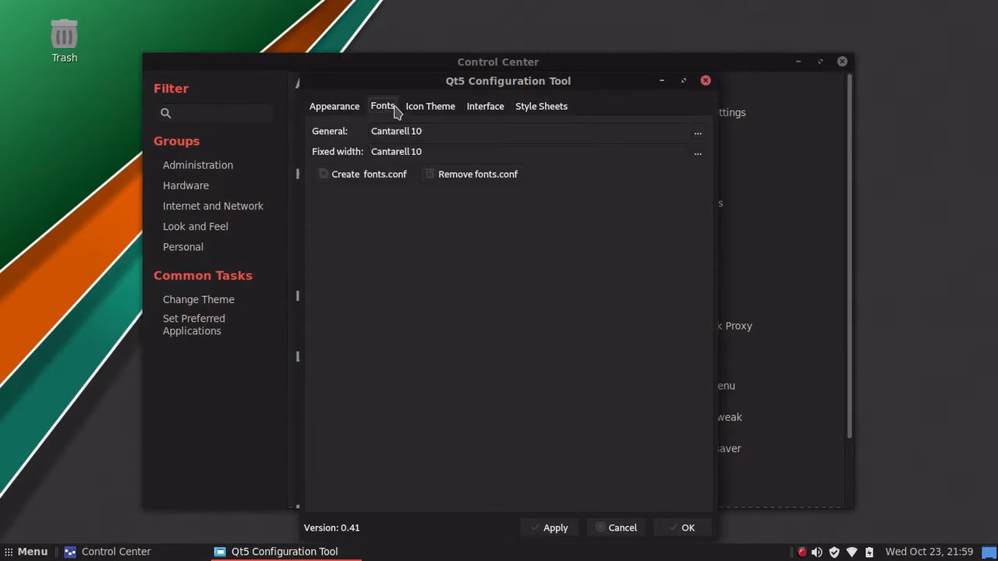
left_click(628, 527)
Preview the screensaver themes from Cosmos to Pop art squares, select Cosmos, and close Screensaver Preferences.
left_click(686, 456)
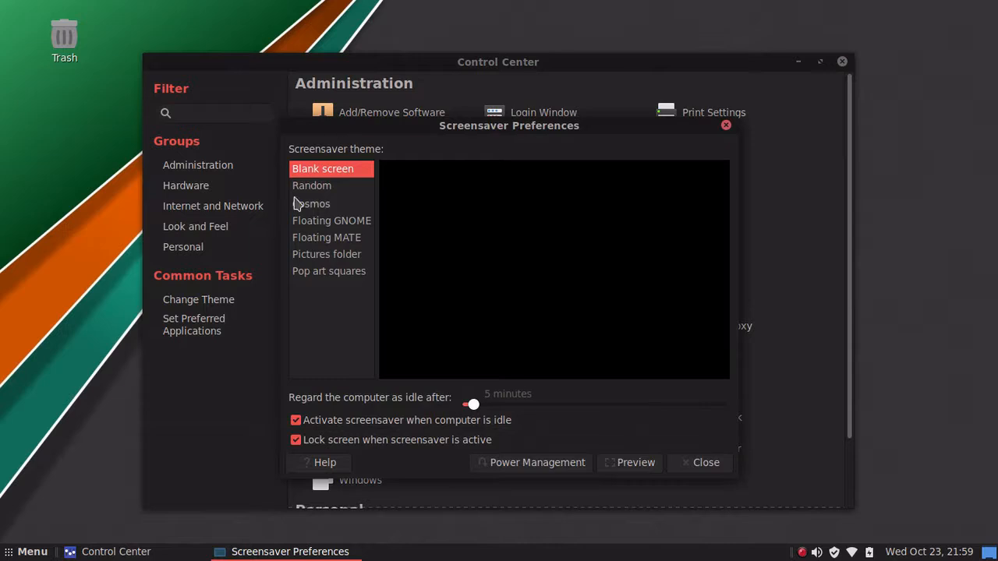
left_click(321, 205)
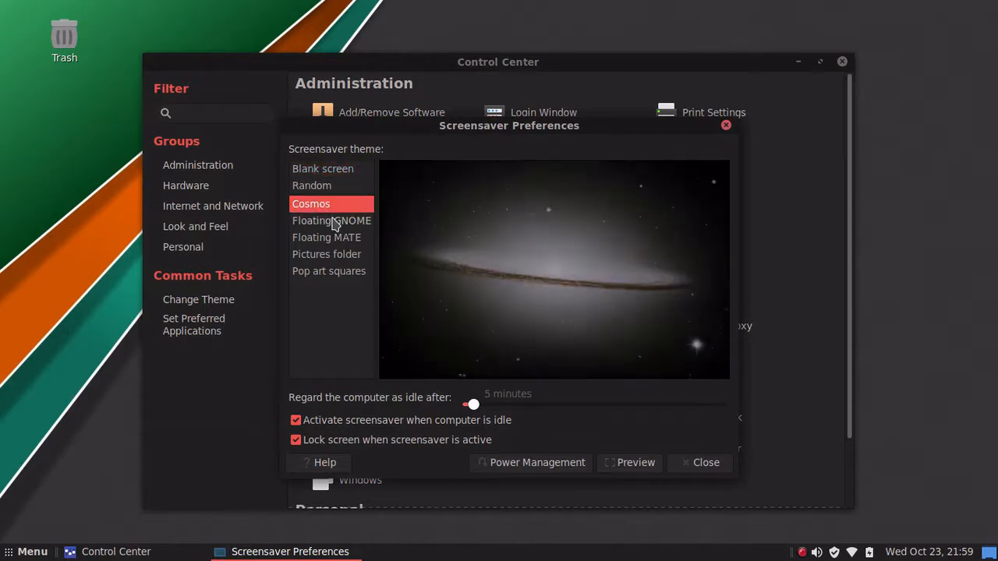
left_click(337, 222)
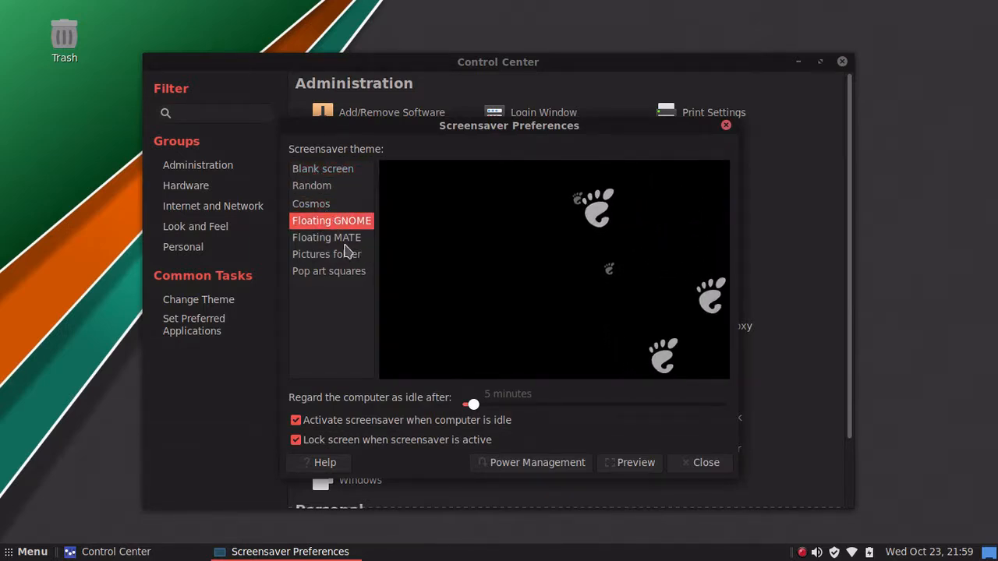
left_click(345, 242)
left_click(348, 257)
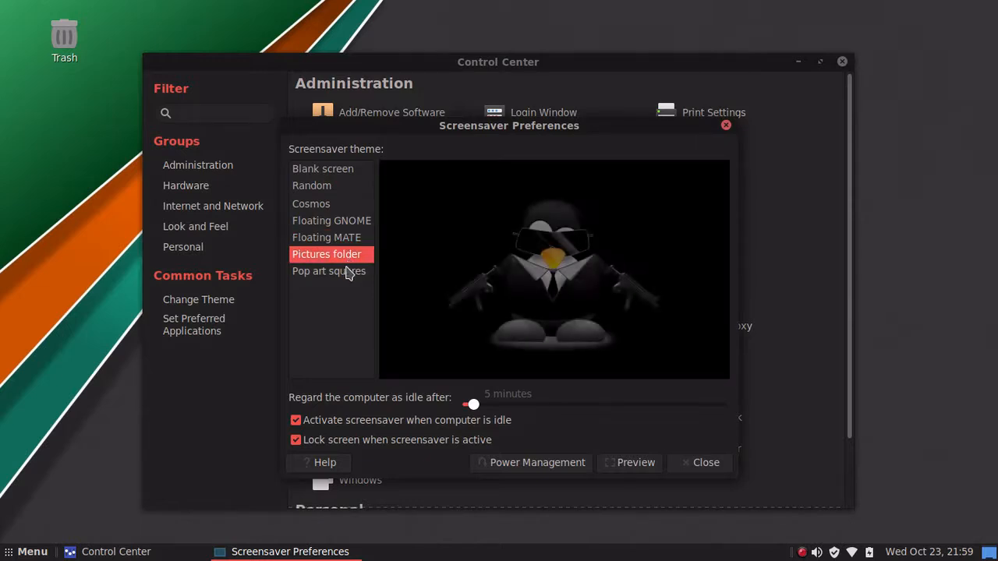
left_click(351, 271)
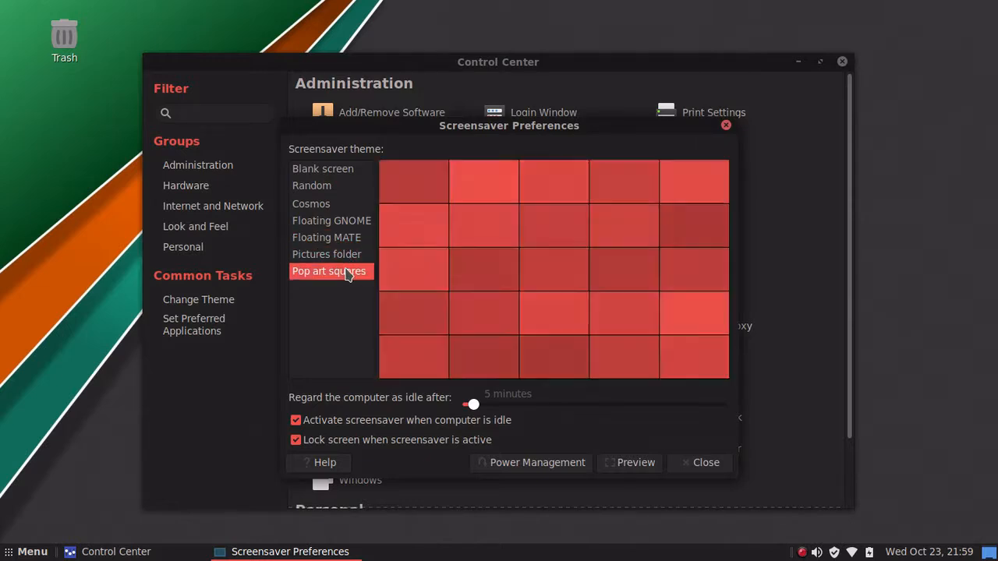
left_click(352, 208)
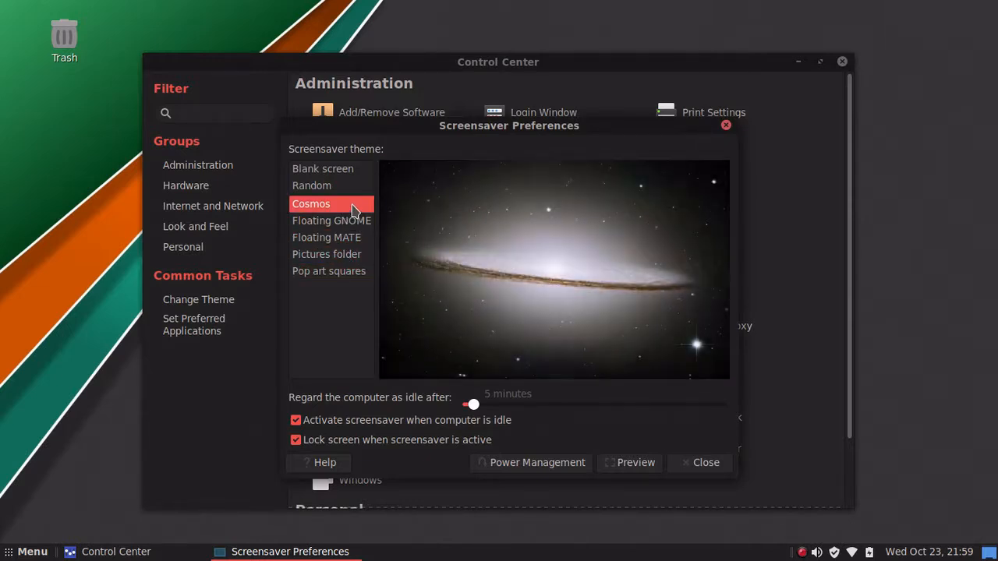
left_click(698, 466)
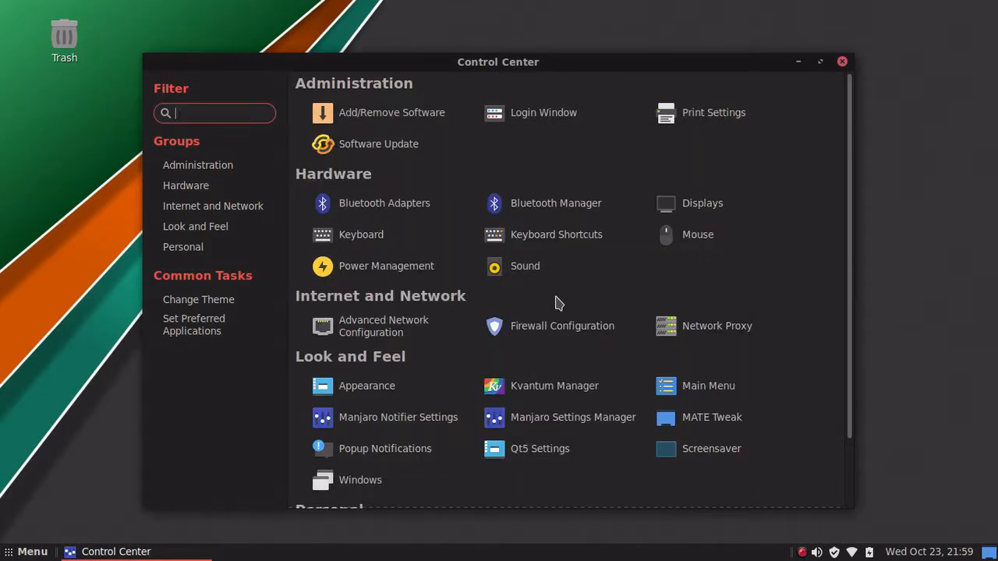
Review the general, behaviour and placement settings in Window Preferences, and close it.
left_click(350, 484)
left_click(411, 127)
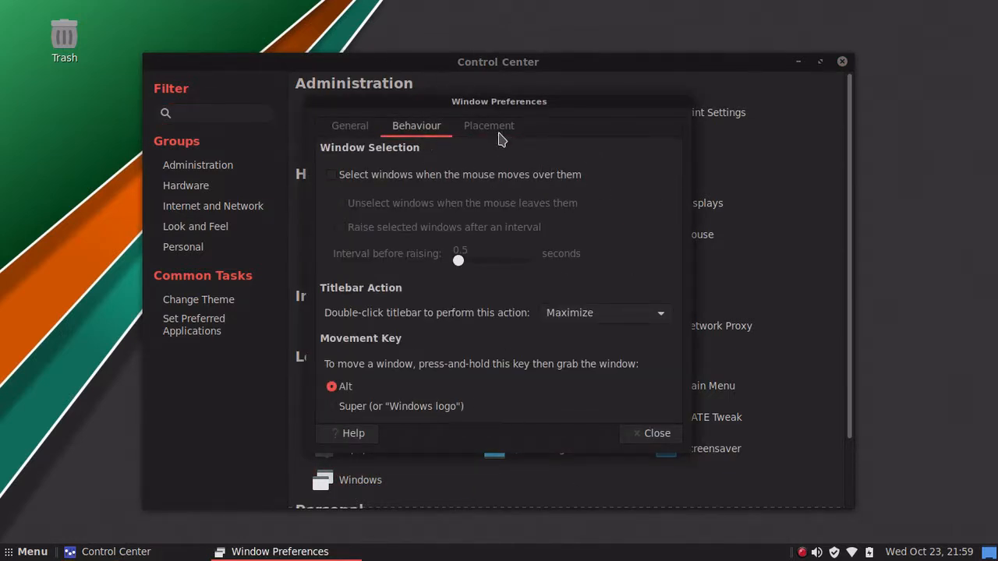
left_click(327, 130)
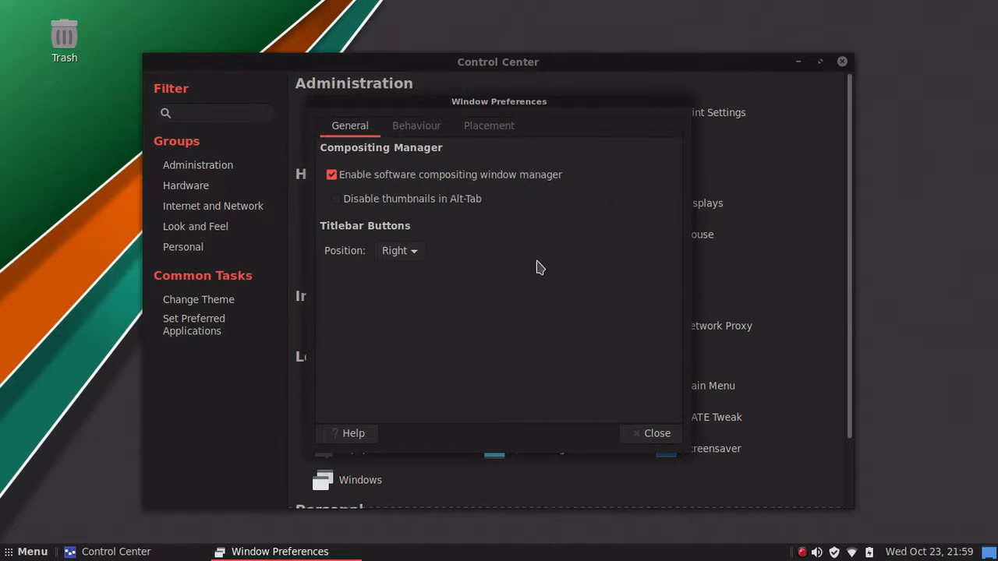
left_click(417, 126)
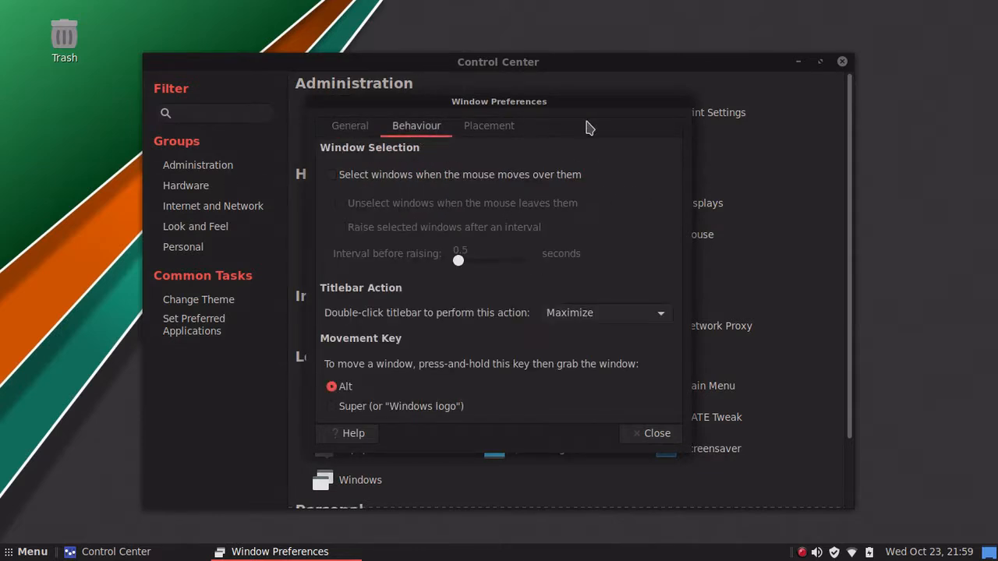
left_click(512, 132)
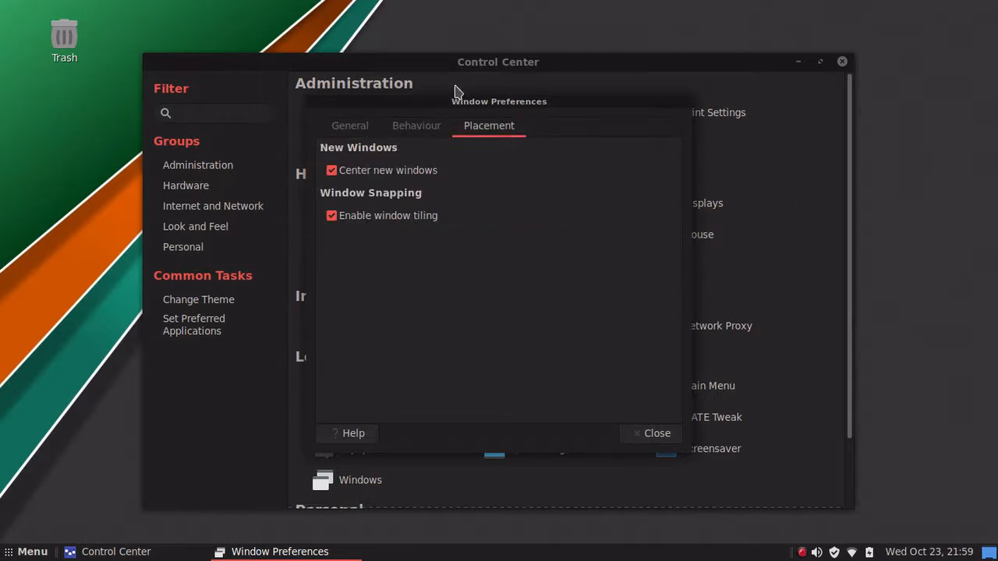
left_click(420, 128)
left_click(655, 434)
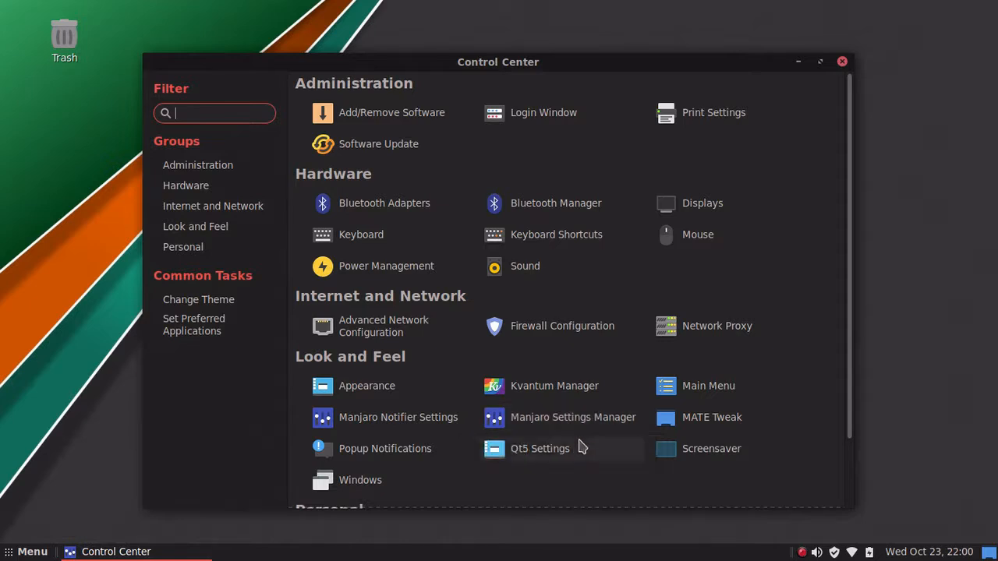
View the user account details under About Me in the Personal group, and close them.
scroll(580, 445, "down", 1)
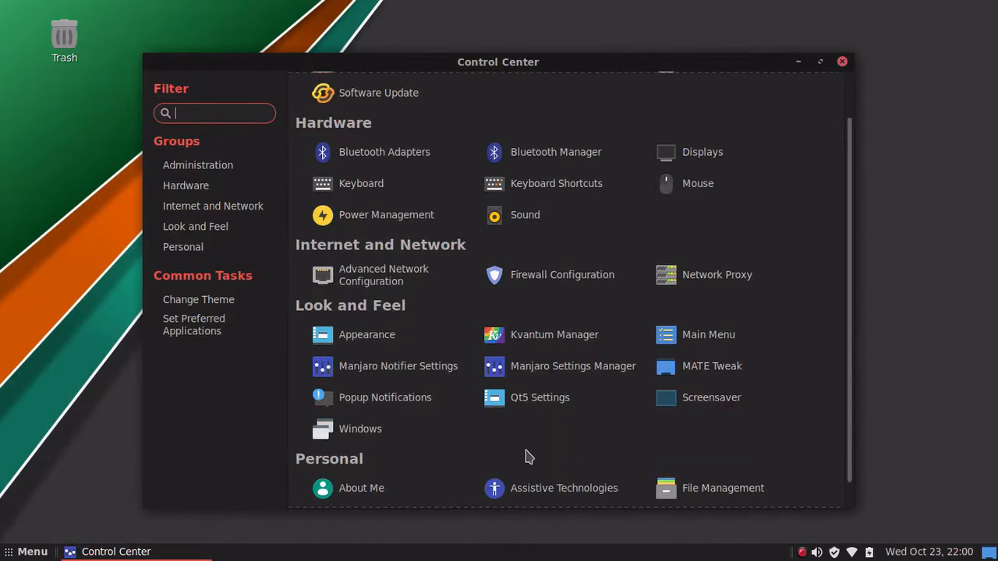
scroll(500, 449, "down", 1)
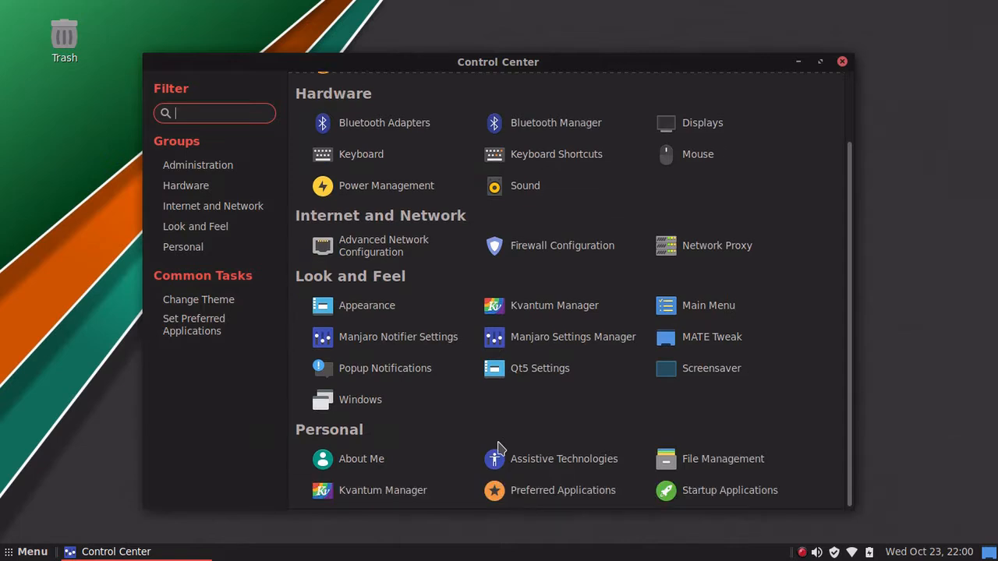
left_click(361, 459)
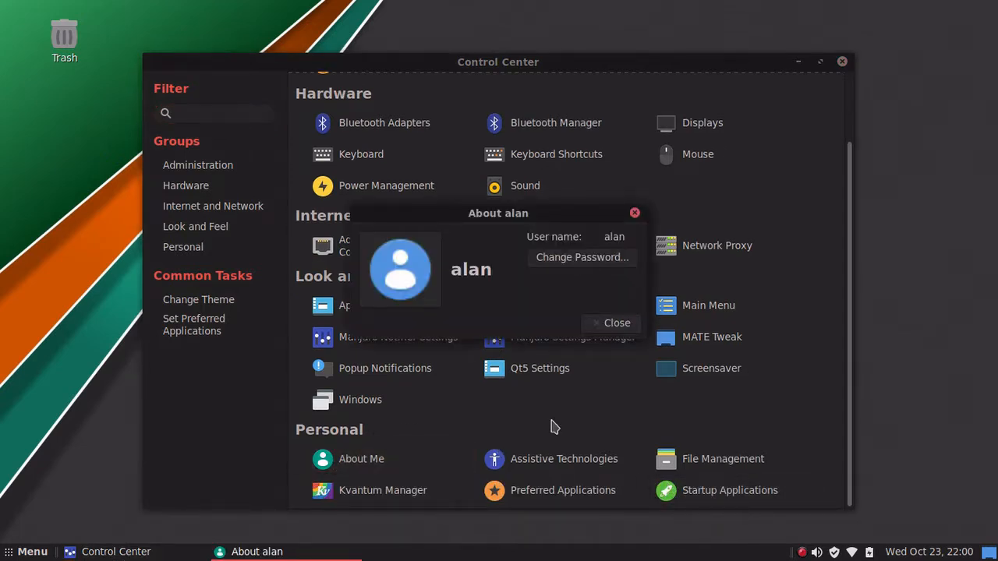
left_click(615, 323)
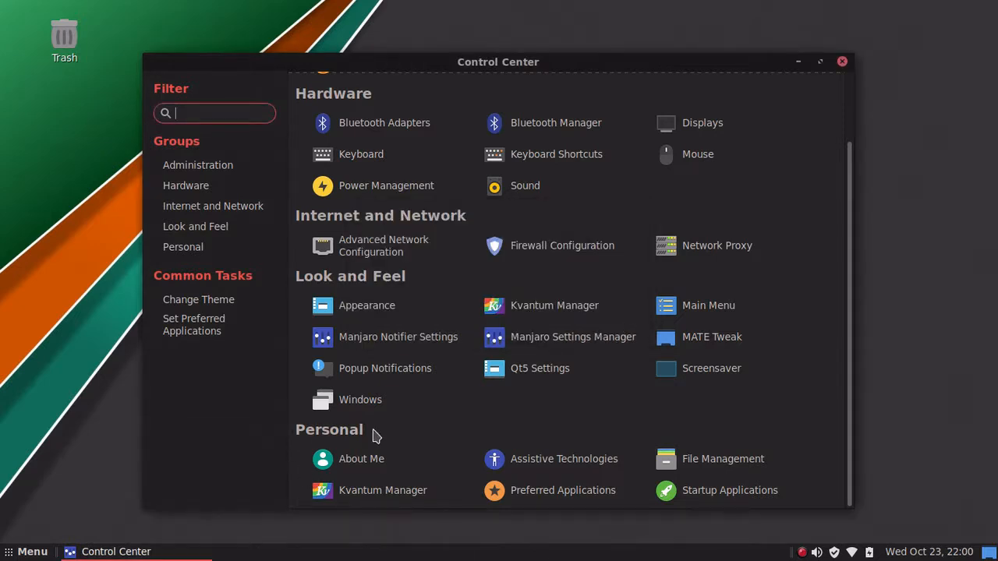
Set both the multimedia player and the video player to mpv Media Player in Preferred Applications.
left_click(555, 493)
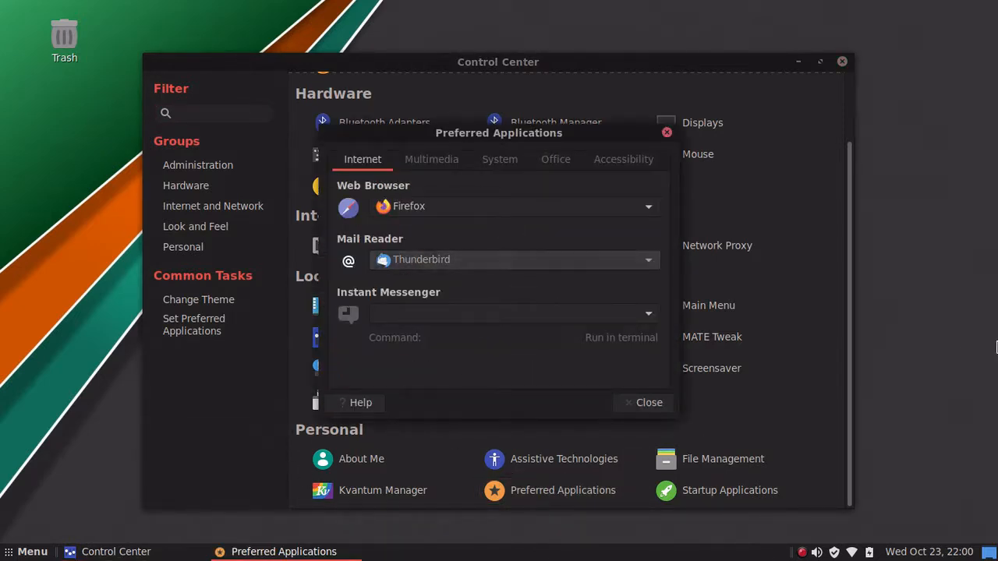
left_click(433, 160)
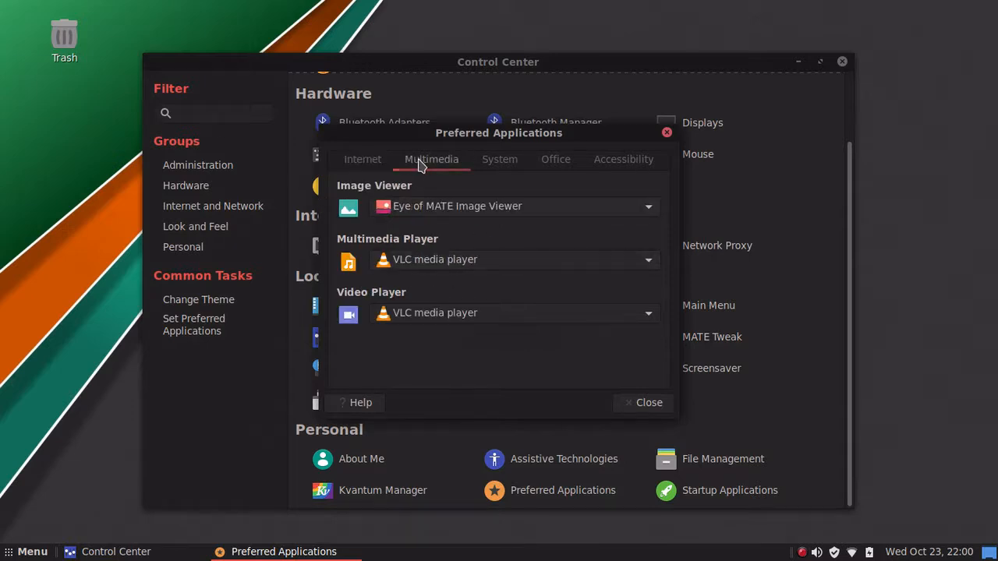
left_click(642, 260)
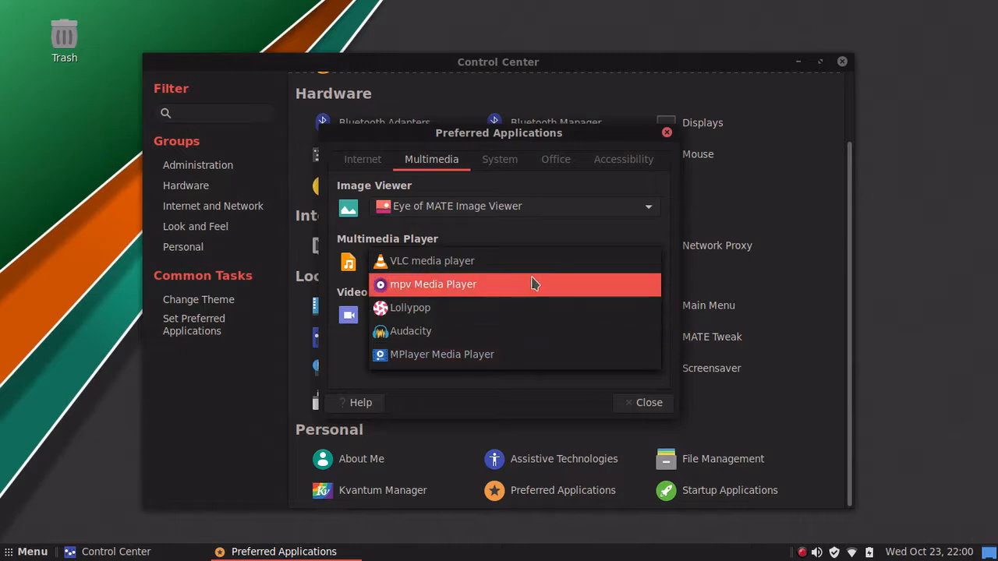
key("Escape")
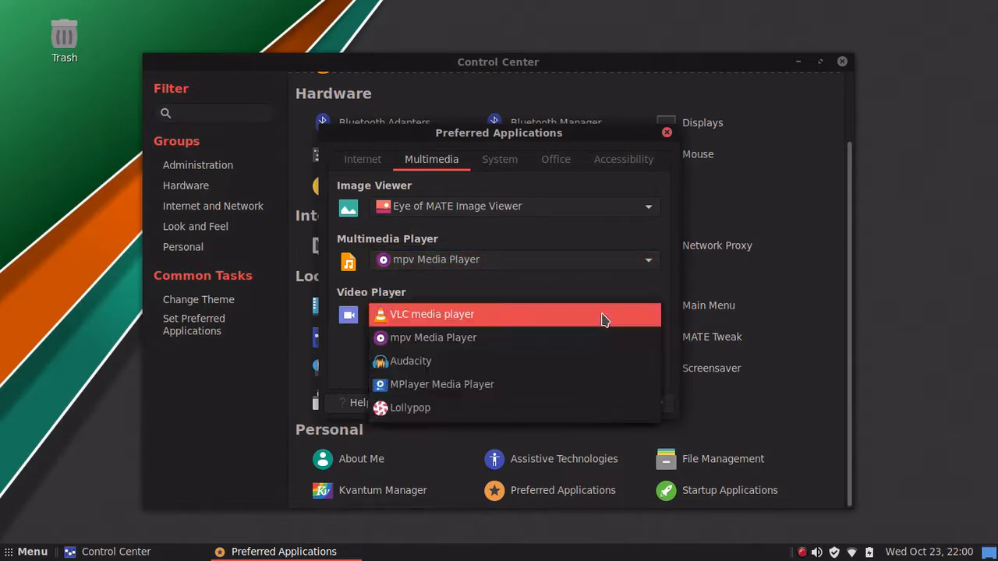
left_click(481, 321)
left_click(488, 338)
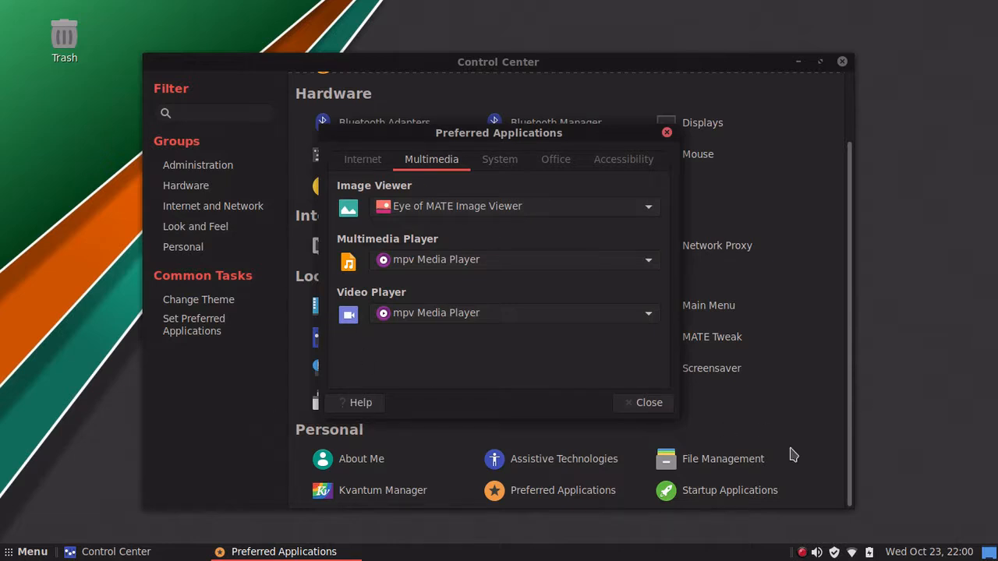
Examine the available terminal emulator, file manager and calculator choices among the preferred system applications.
left_click(510, 161)
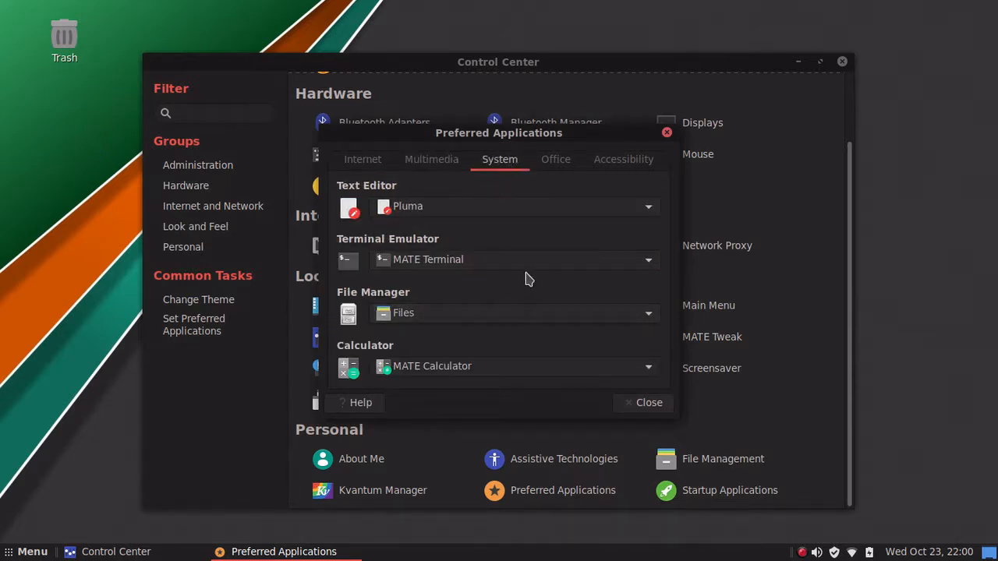
left_click(457, 265)
left_click(458, 265)
left_click(460, 267)
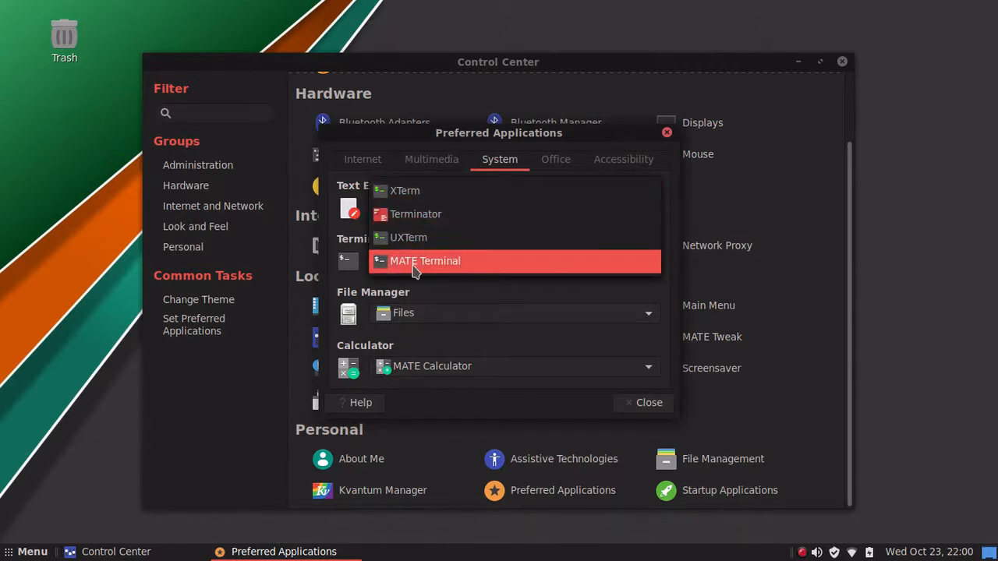
left_click(478, 282)
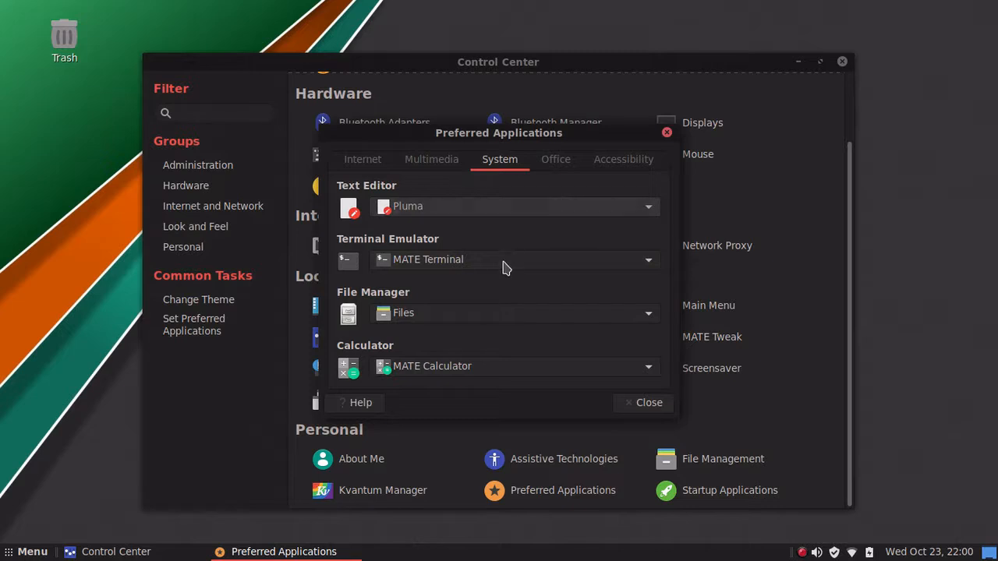
left_click(506, 263)
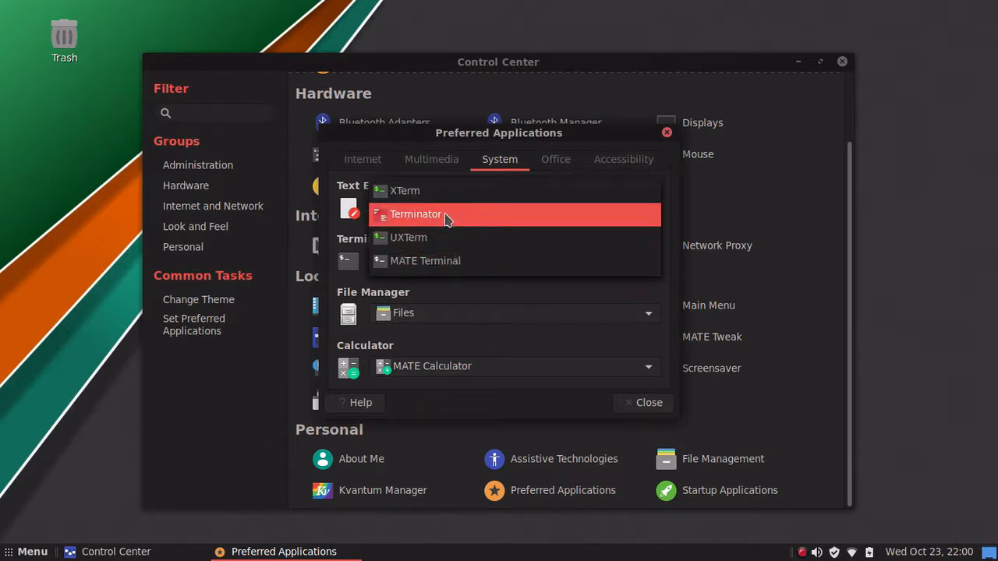
left_click(474, 297)
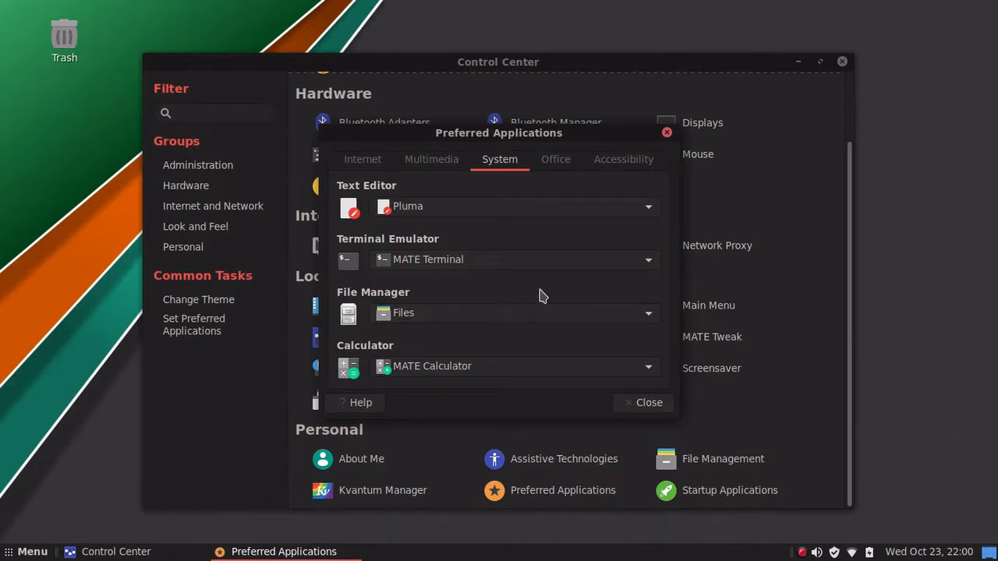
left_click(491, 321)
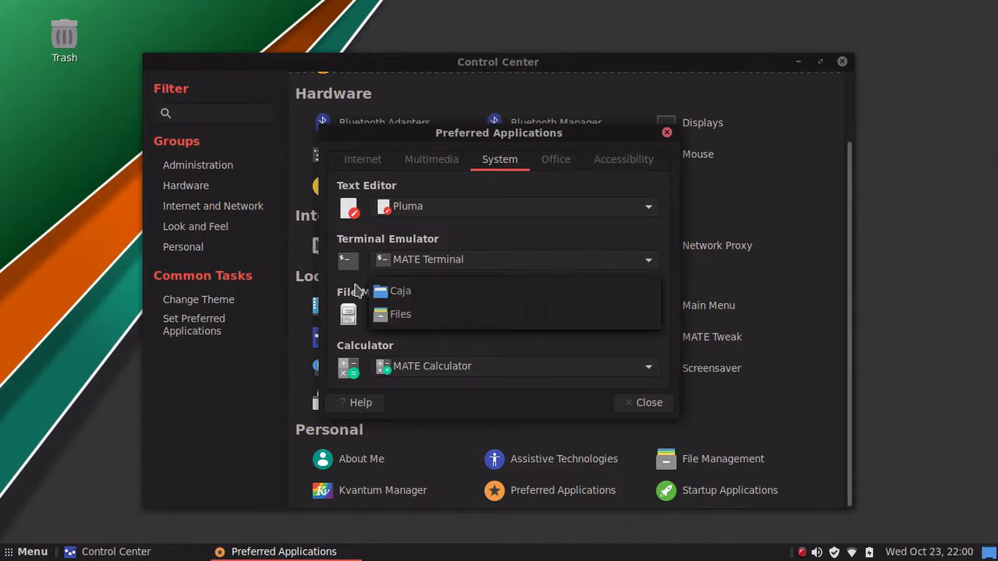
left_click(482, 344)
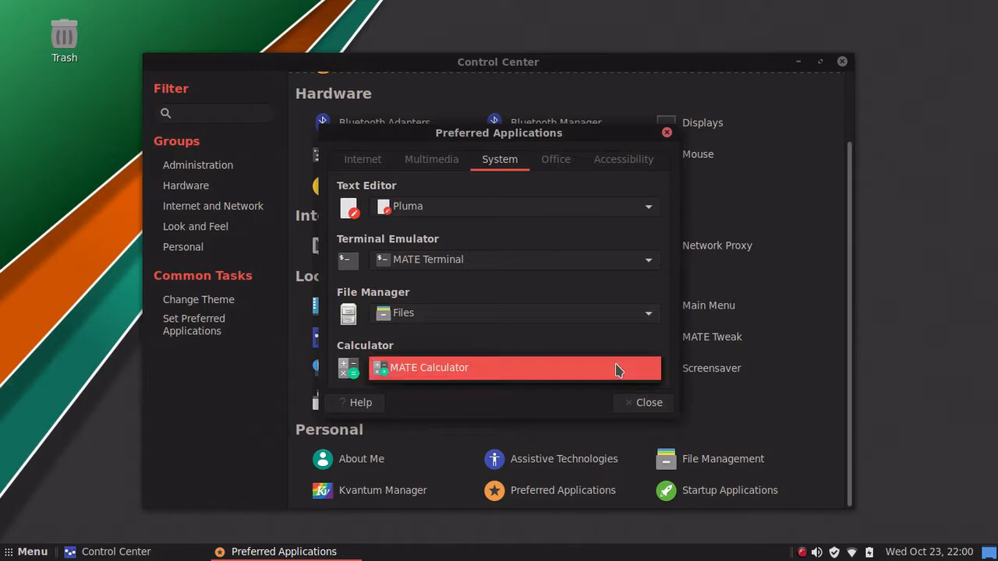
Set the preferred spreadsheet editor to FreeOffice PlanMaker, check the accessibility options, and close Preferred Applications.
left_click(546, 160)
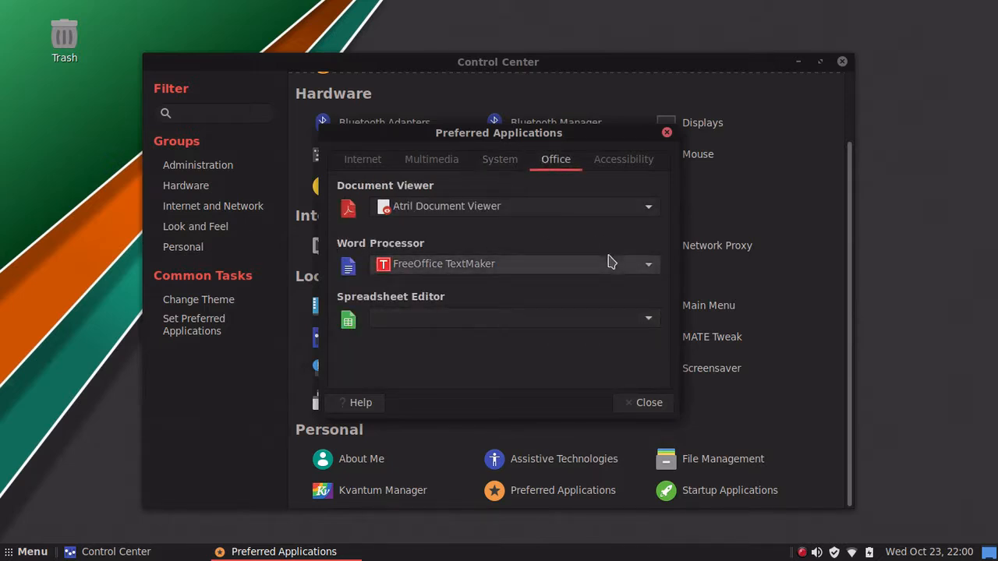
left_click(658, 202)
left_click(657, 203)
left_click(651, 315)
left_click(651, 315)
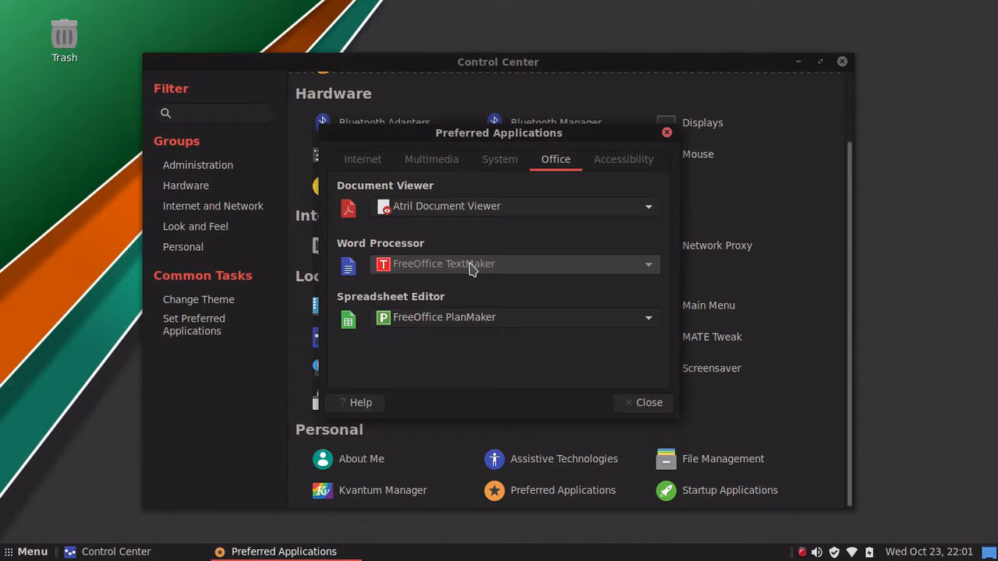
left_click(635, 160)
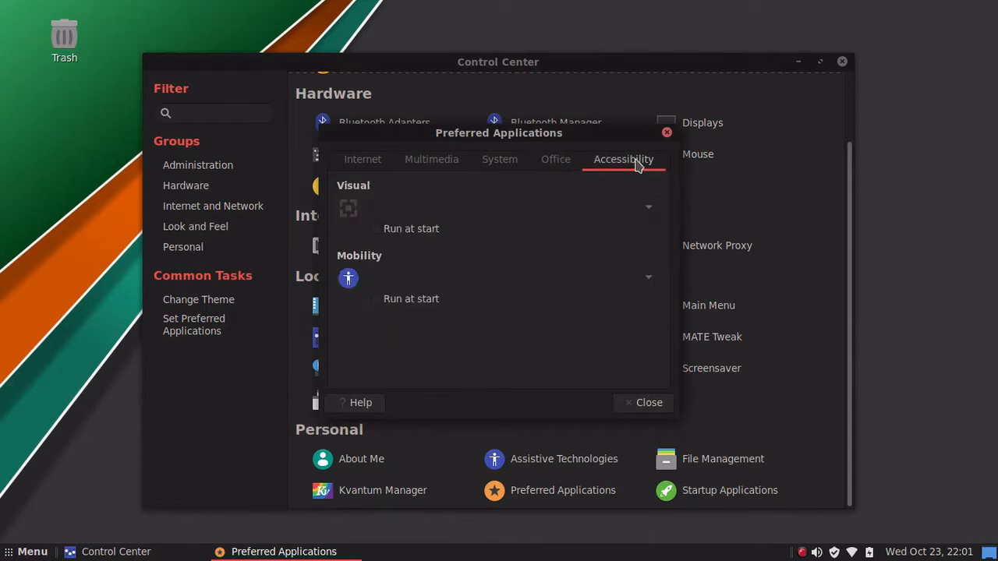
left_click(623, 403)
scroll(666, 415, "up", 2)
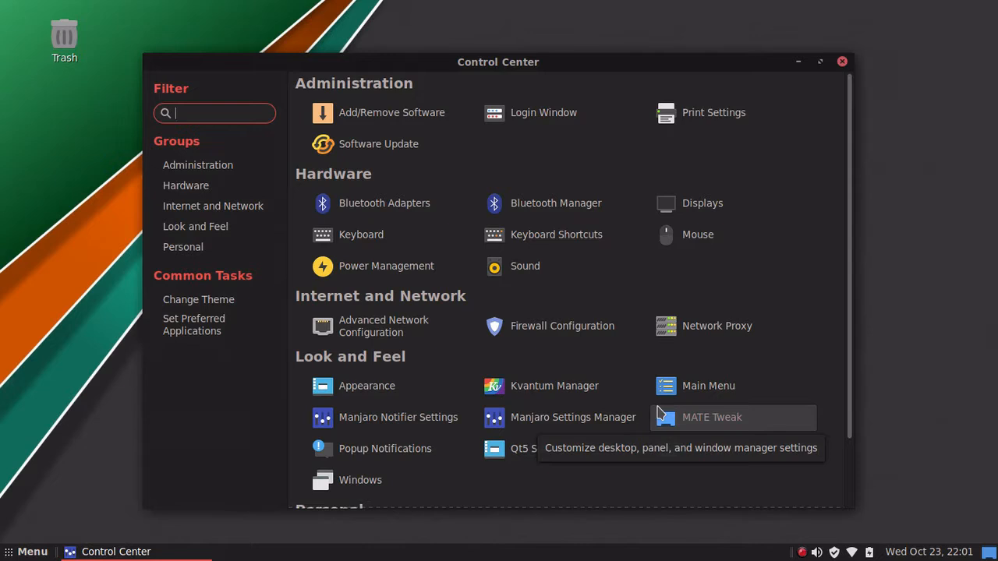
scroll(626, 429, "down", 2)
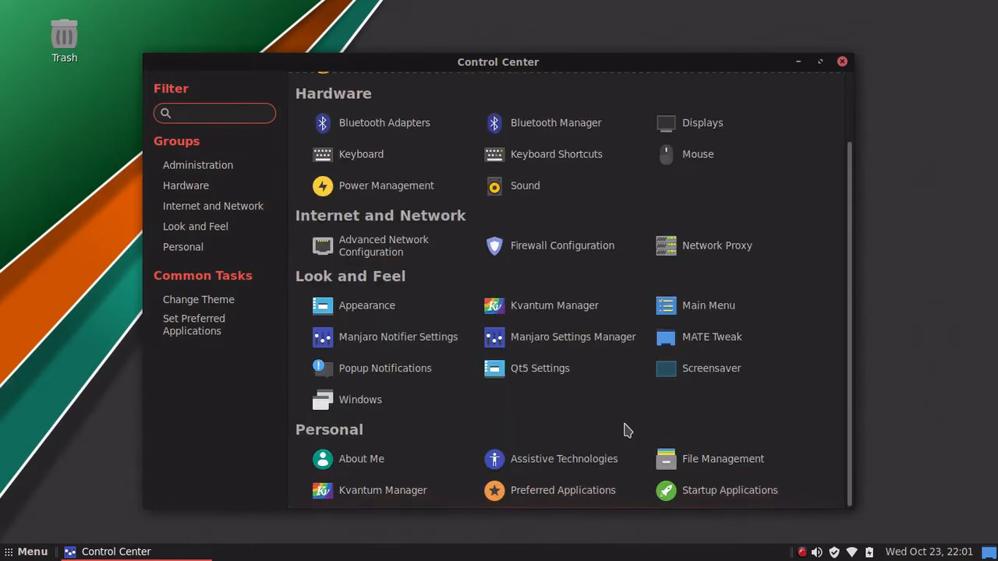
scroll(639, 425, "up", 2)
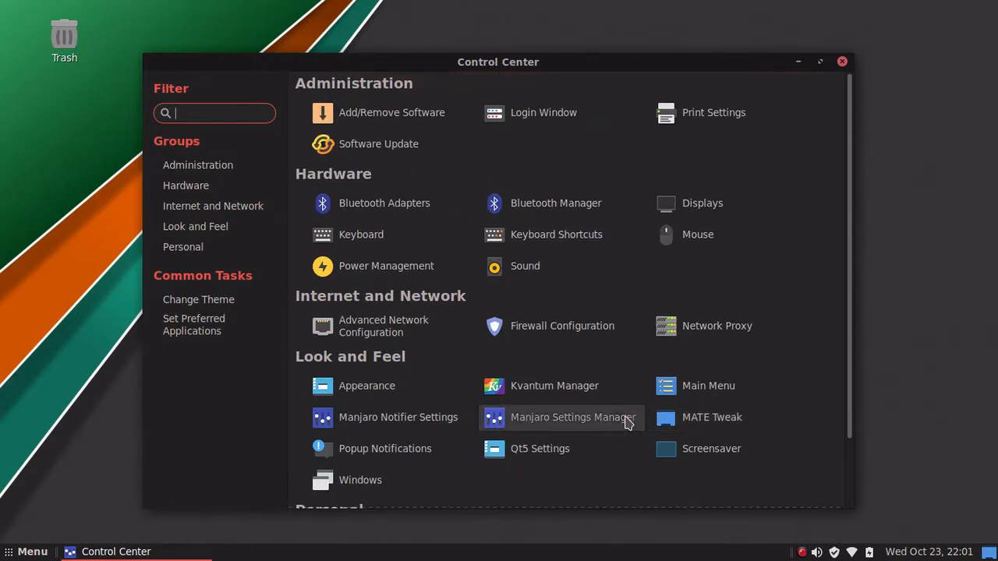